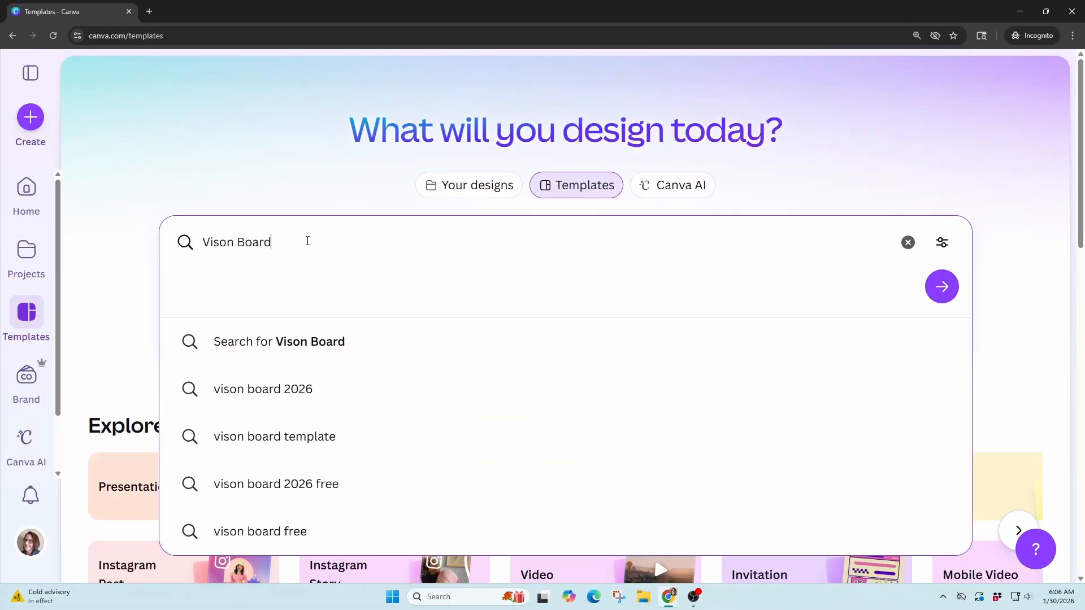
Search the templates for "Vison Board" and filter the results to the Collage style
left_click(941, 287)
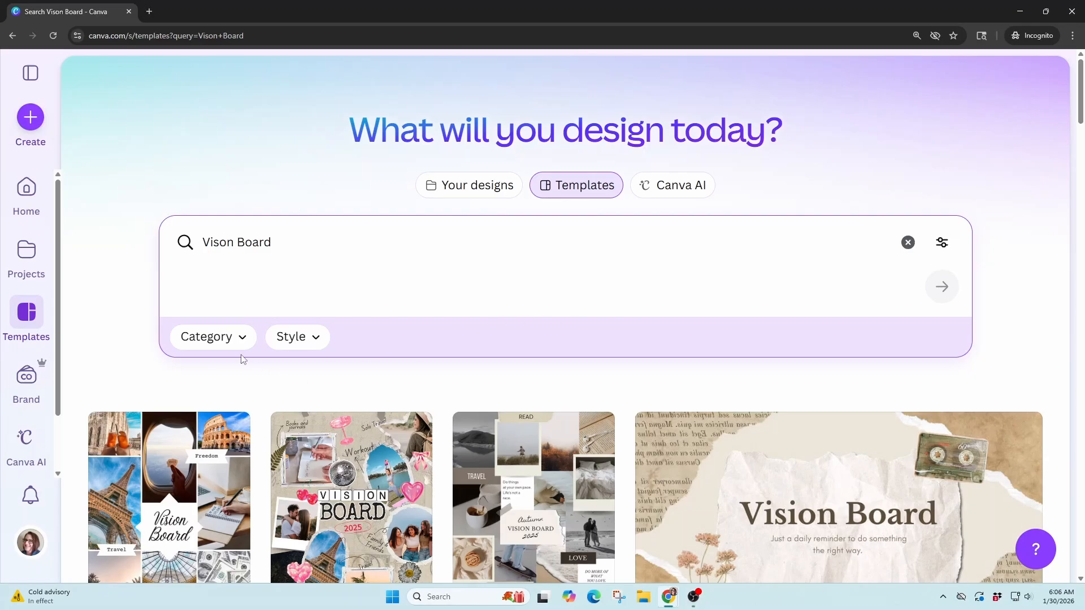
left_click(241, 339)
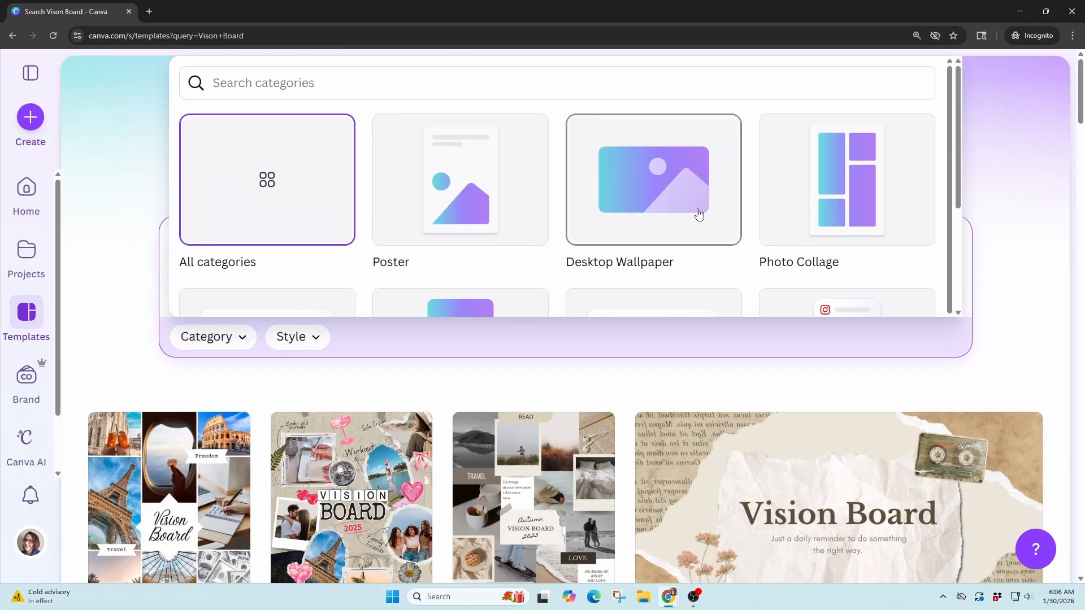
left_click(313, 339)
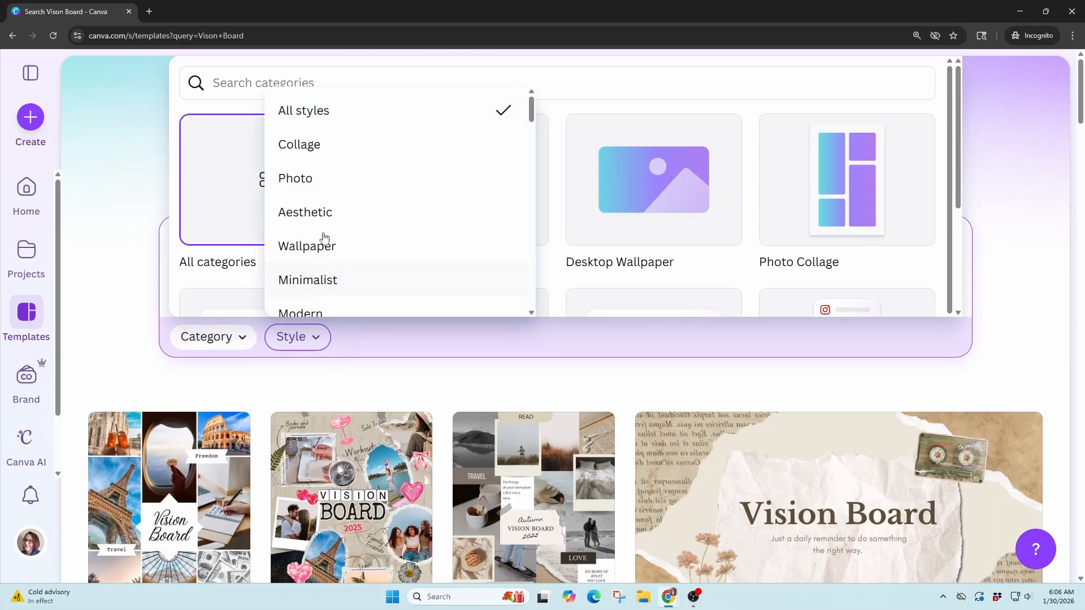
left_click(326, 154)
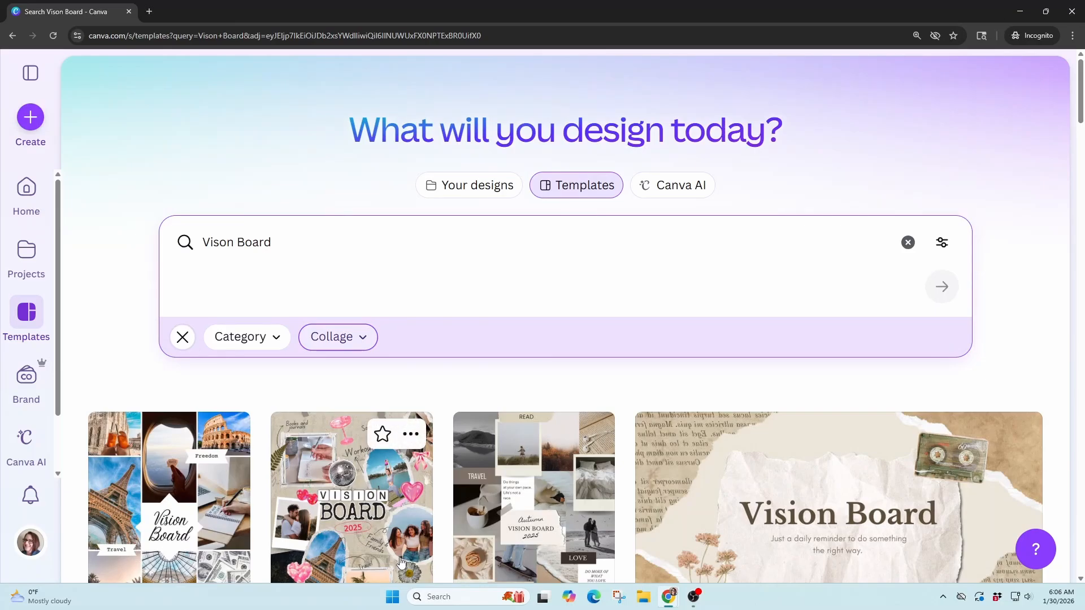
Switch the template style filter to Aesthetic and look through the matching vision boards
left_click(361, 337)
left_click(359, 214)
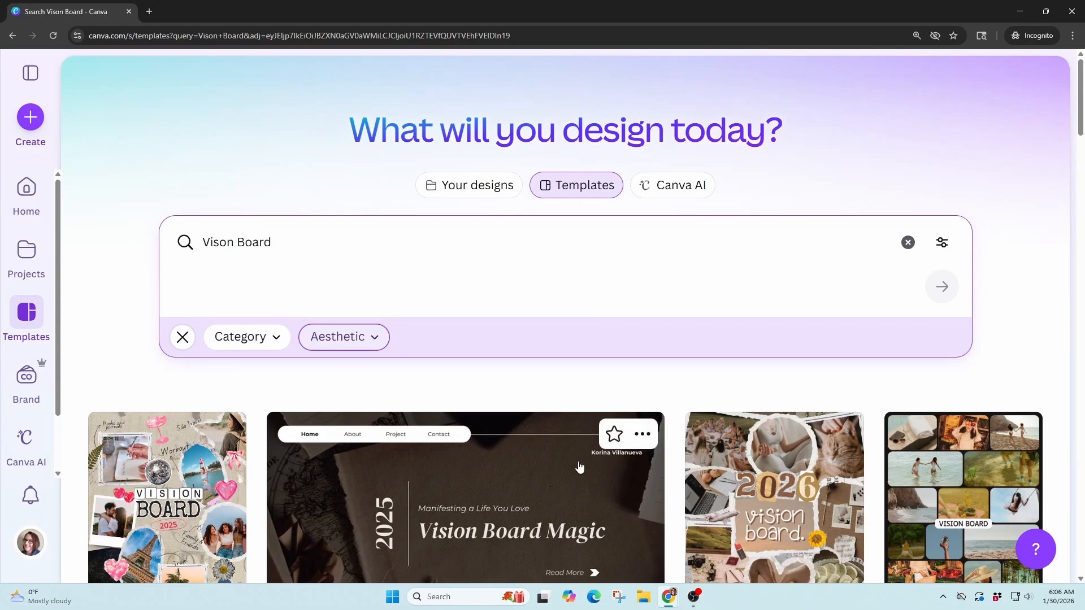
scroll(584, 482, "down", 2)
scroll(584, 482, "down", 1)
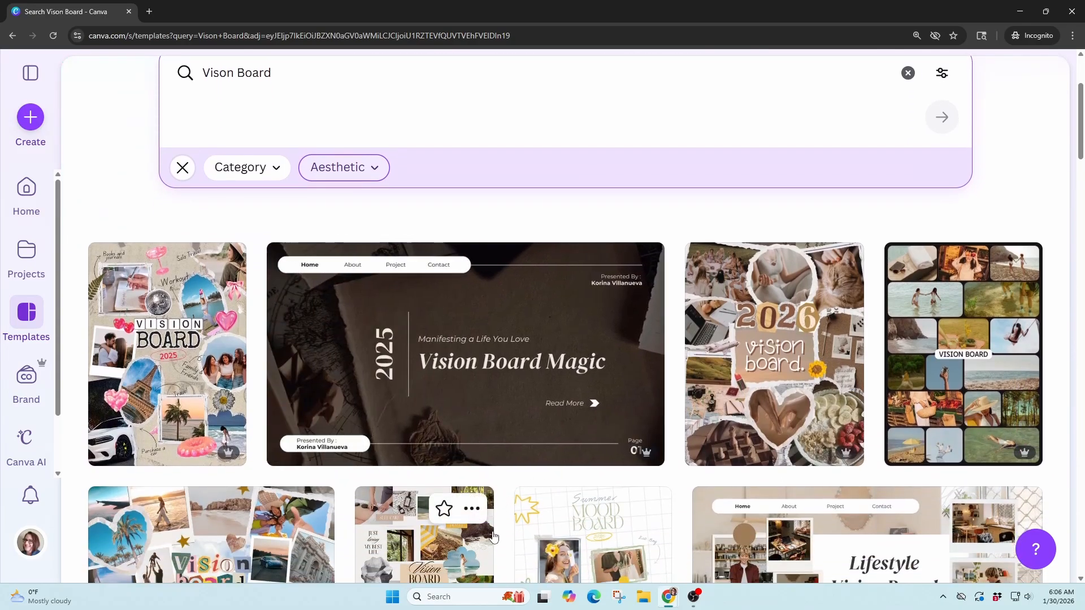
scroll(769, 499, "down", 2)
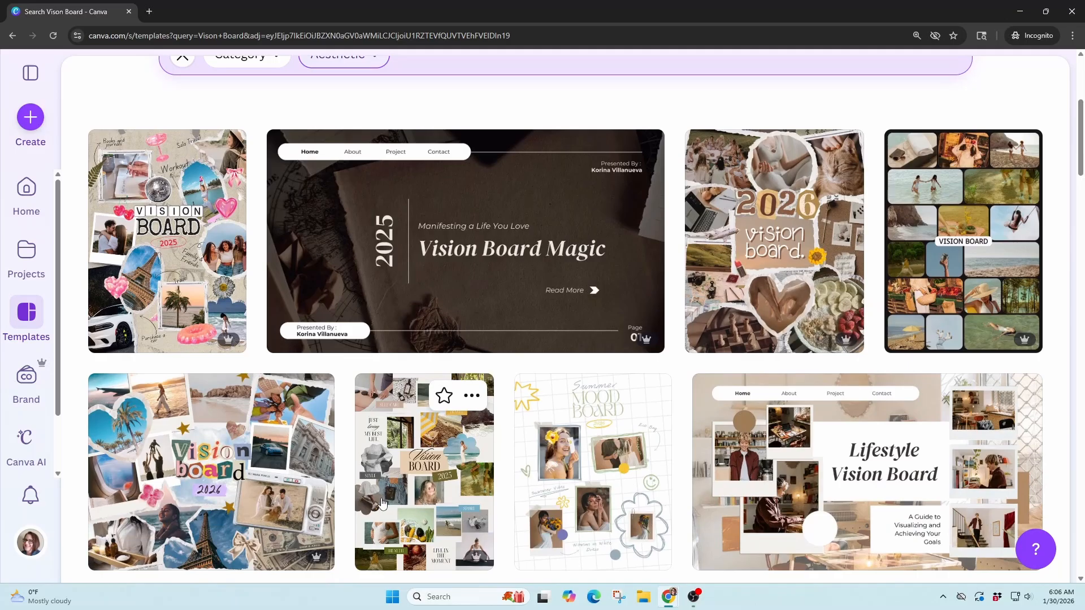
scroll(487, 501, "up", 4)
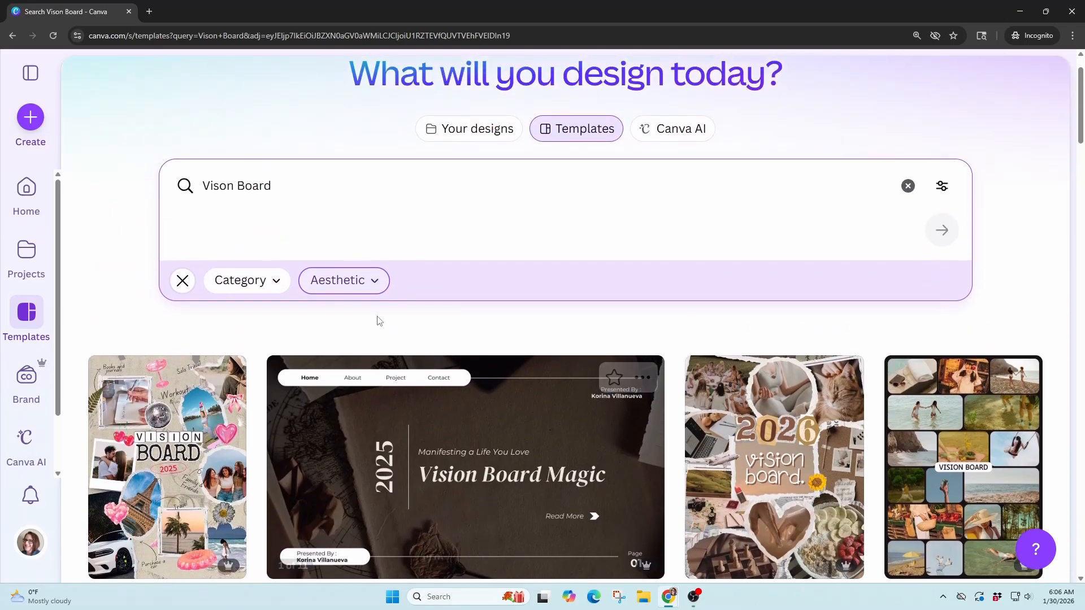
Filter the templates by the Minimalist style and open "Beige Minimalist Vision Board Life Goals Photo Collage" for customizing
left_click(344, 280)
left_click(342, 495)
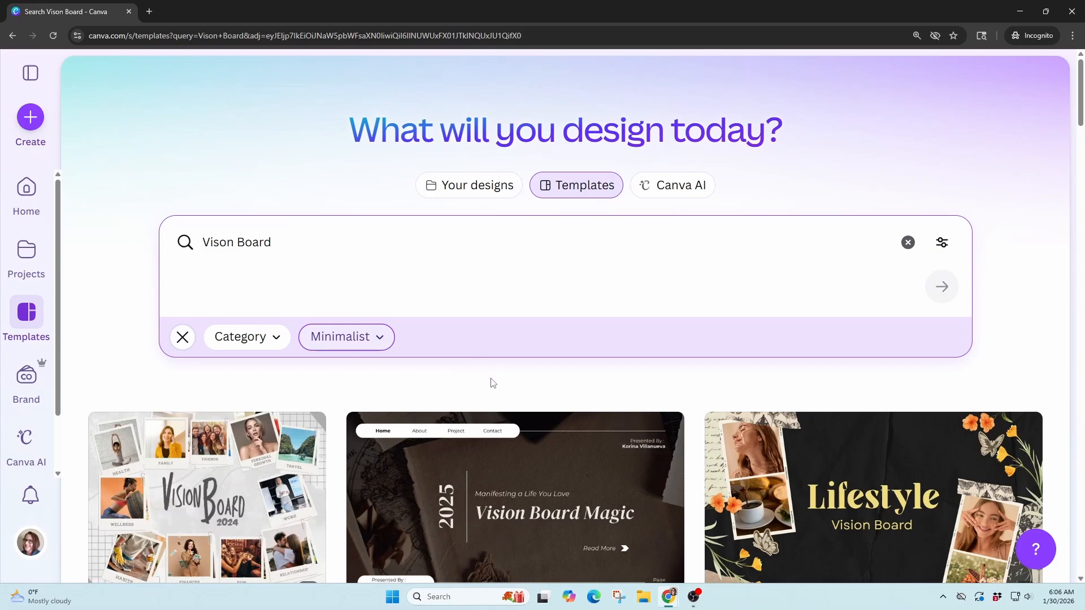
scroll(492, 384, "down", 3)
scroll(487, 384, "down", 2)
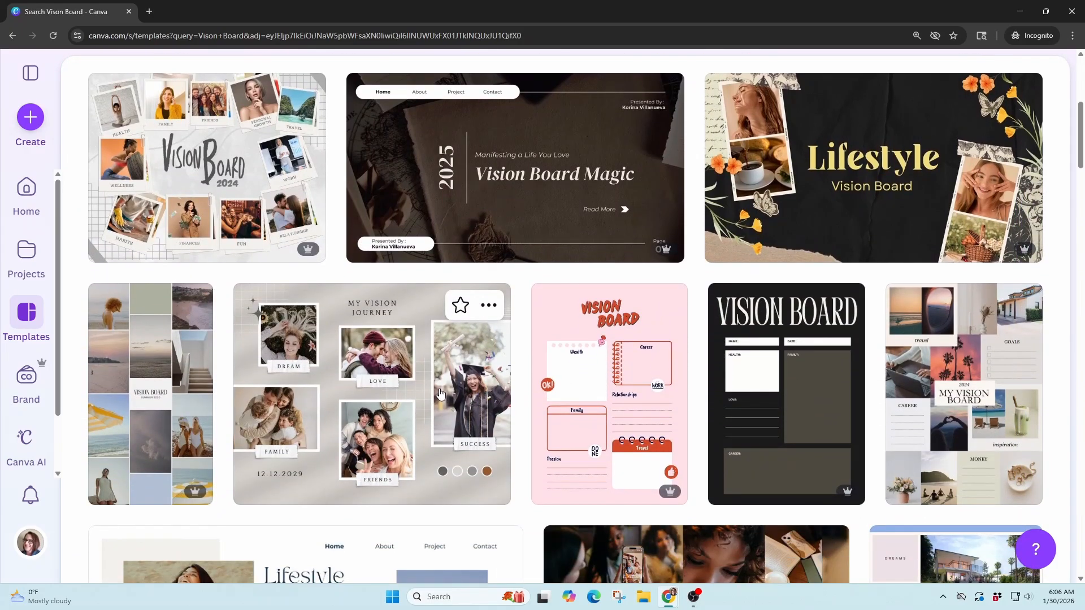
left_click(374, 395)
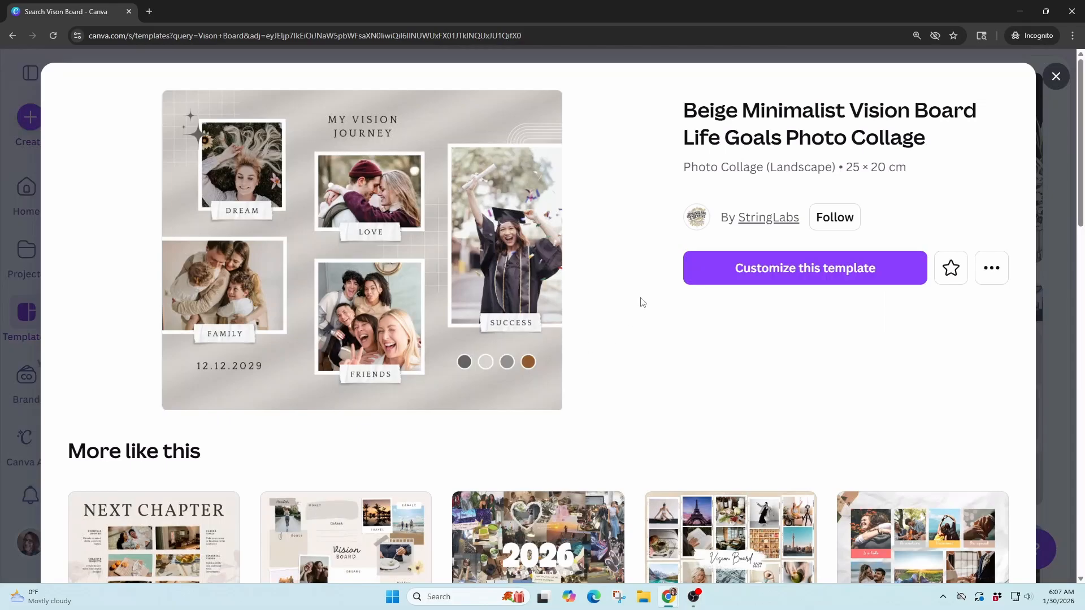
left_click(815, 273)
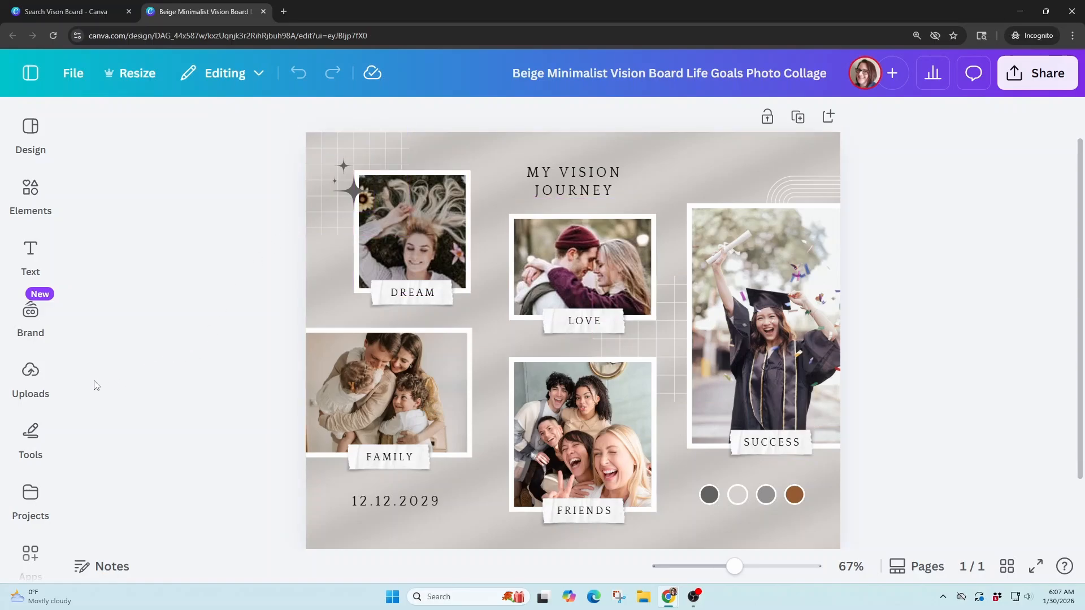
Open the Magic Media image generator for the vision board and start its image description
scroll(93, 387, "down", 1)
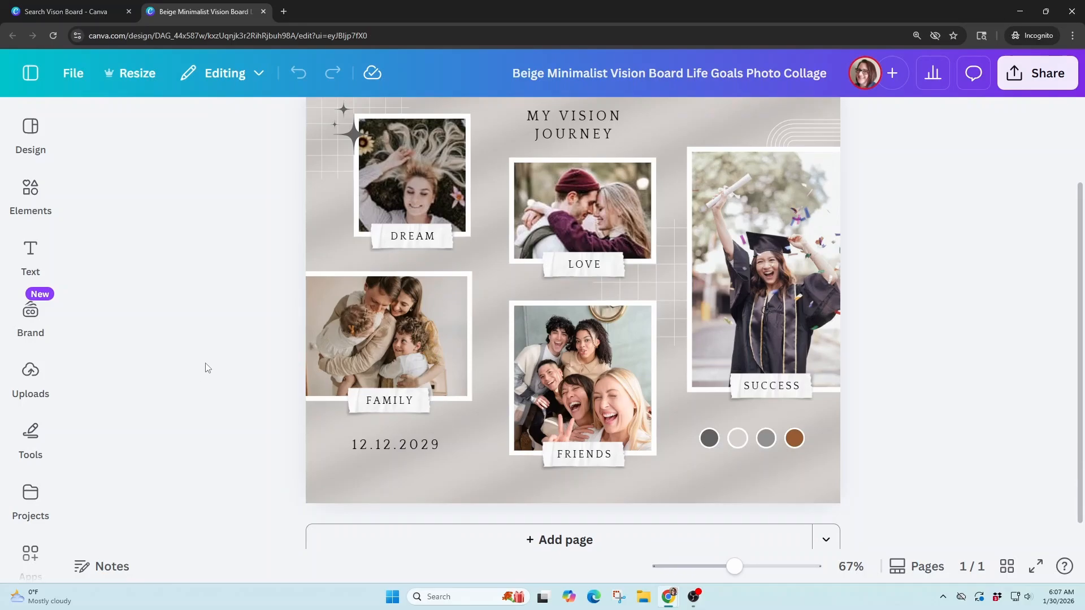
scroll(207, 368, "down", 4)
scroll(206, 370, "up", 2)
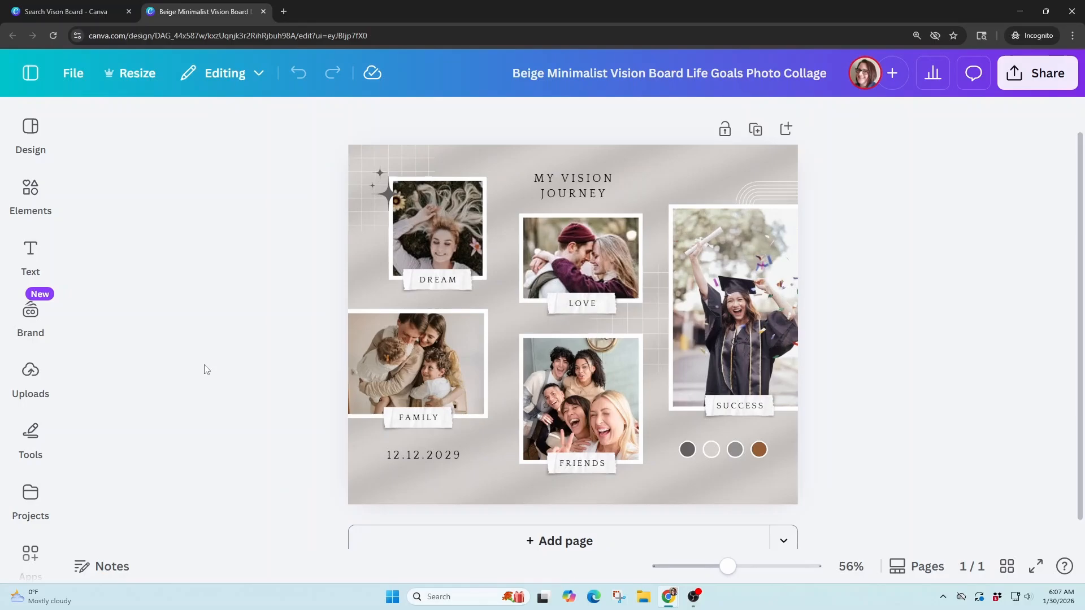
mouse_move(32, 353)
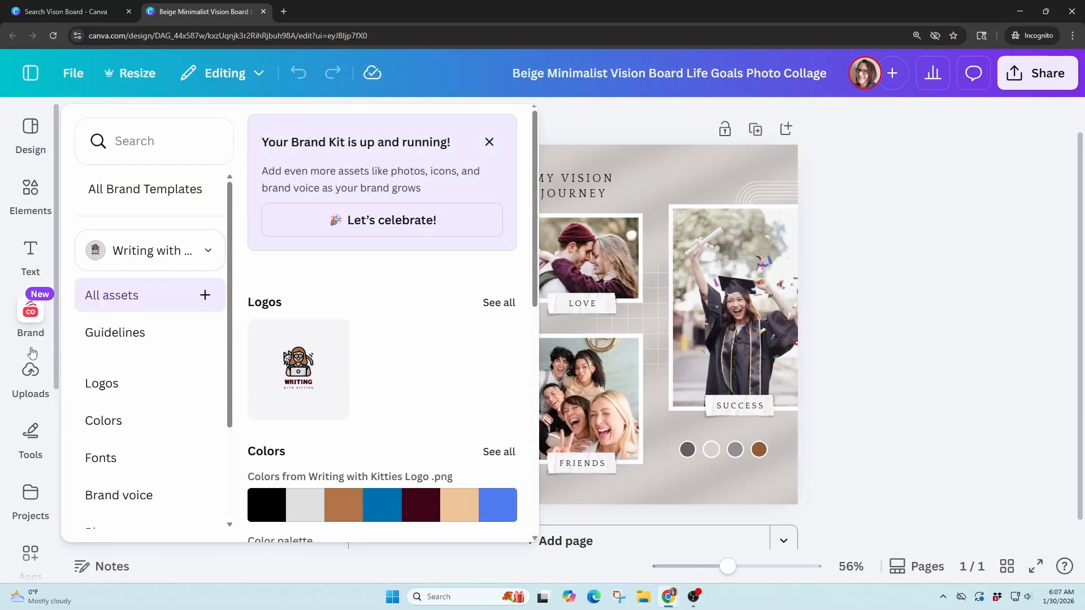
scroll(32, 354, "down", 1)
mouse_move(50, 406)
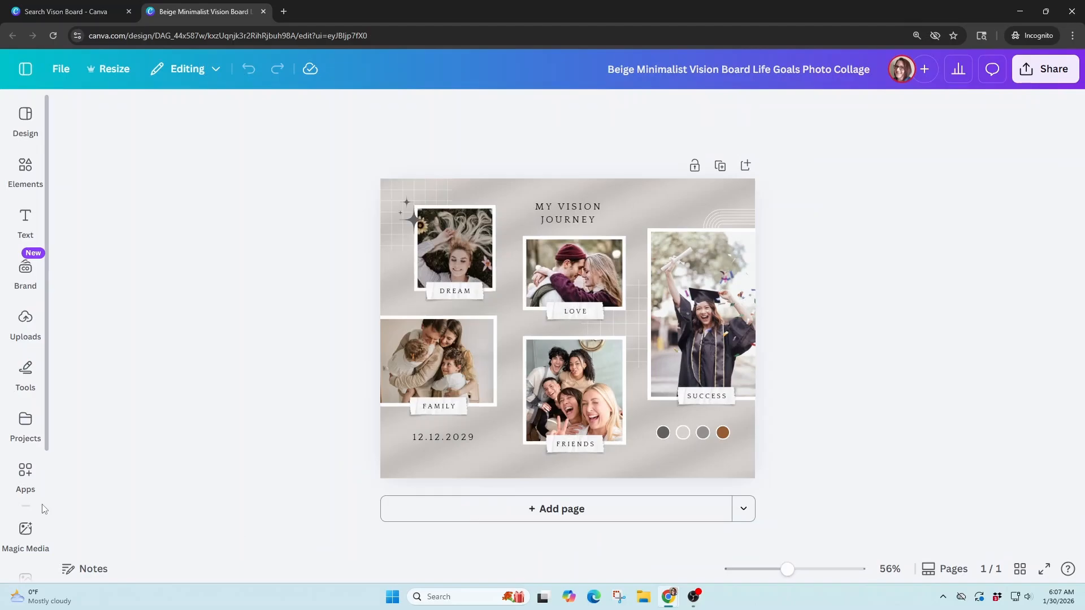
mouse_move(24, 540)
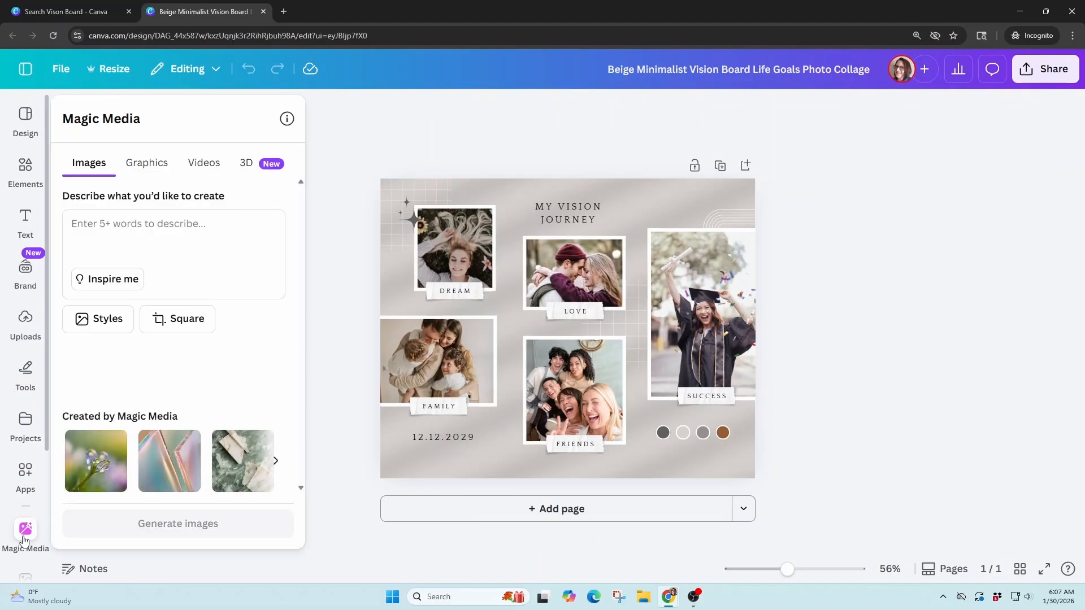
scroll(24, 539, "down", 1)
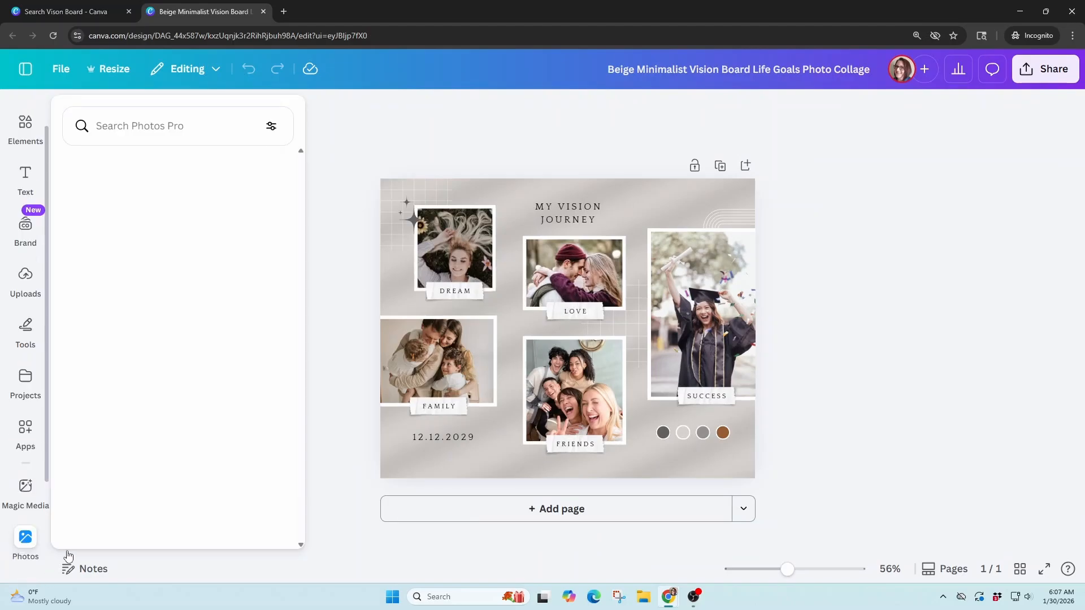
left_click(30, 495)
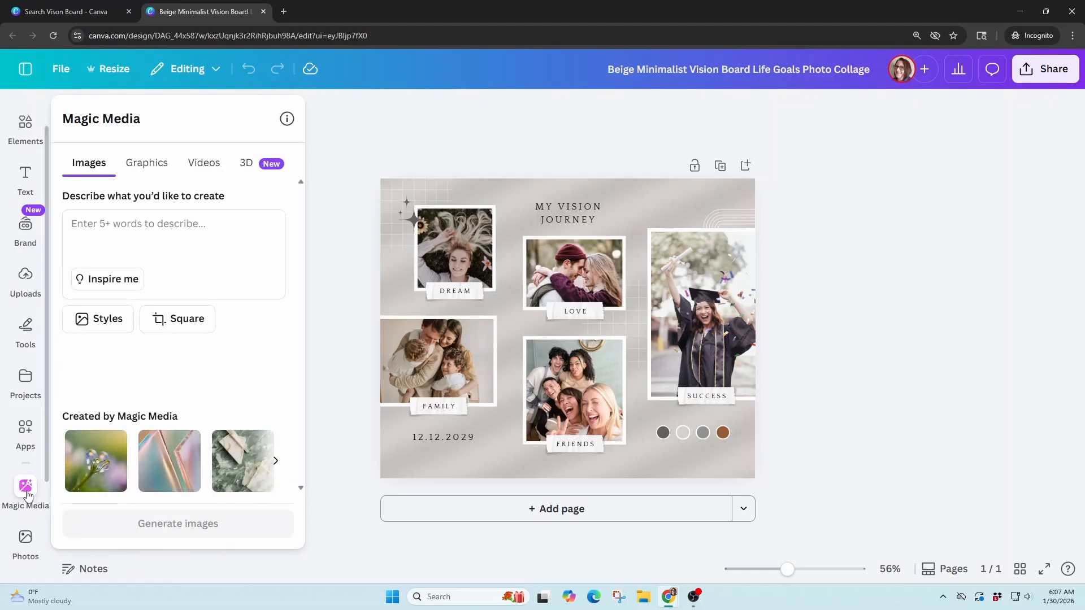
left_click(26, 495)
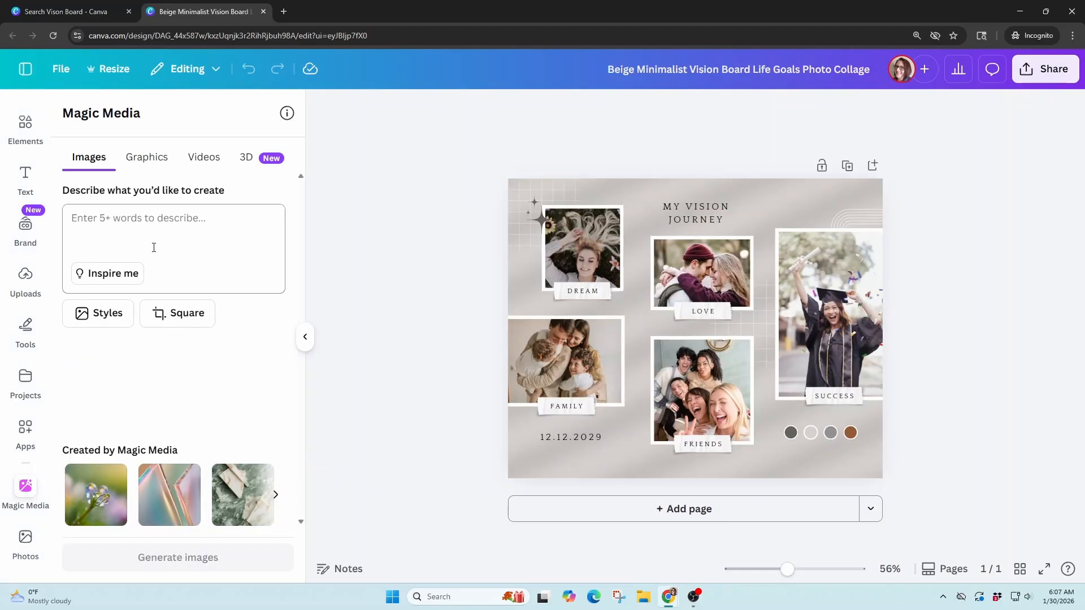
left_click(112, 227)
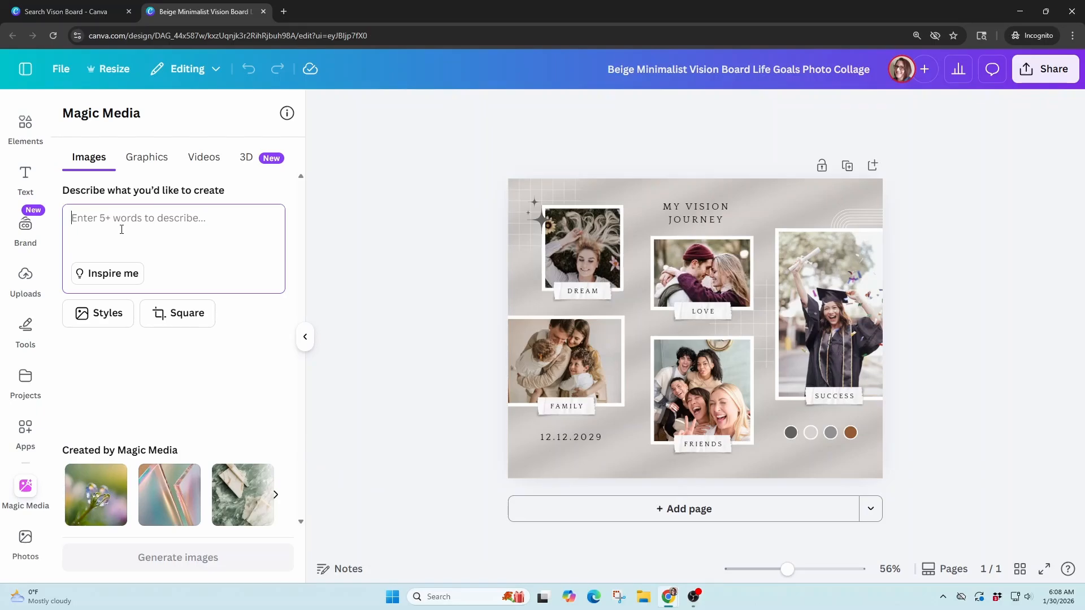
type("Direct")
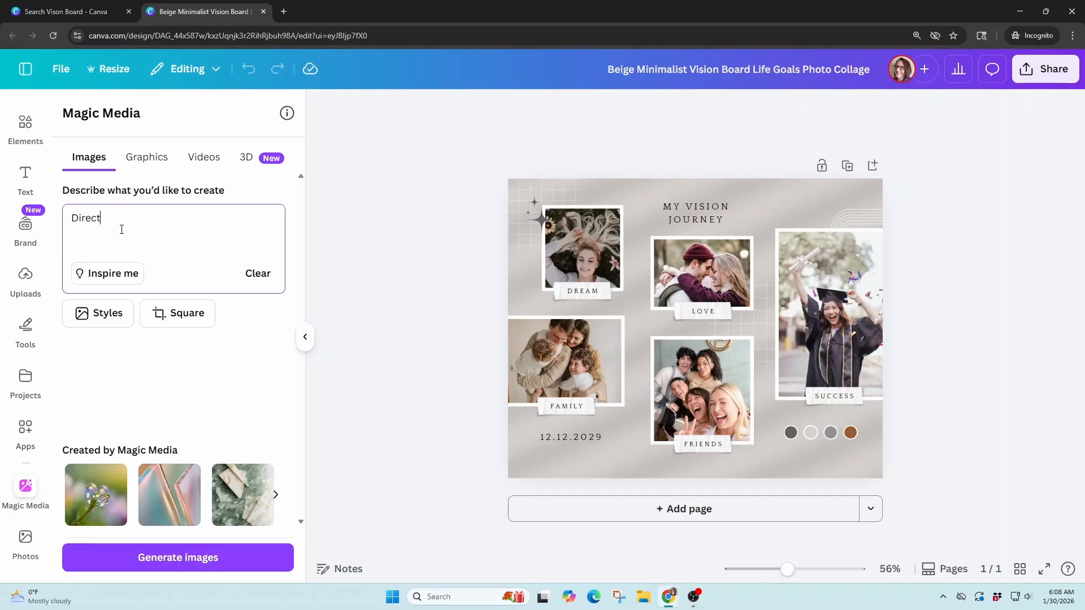
key("BackSpace")
key("BackSpace")
key("BackSpace")
key("BackSpace")
key("BackSpace")
Begin the image description with "Can you create a photo image of a director's chair overlooking"
type("C")
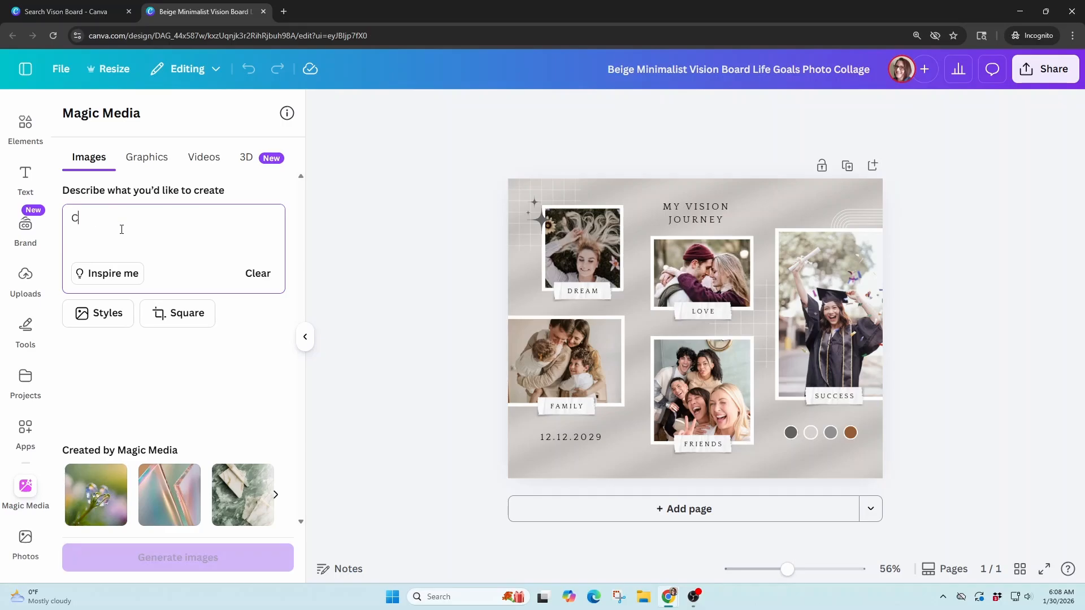
type("an you creat")
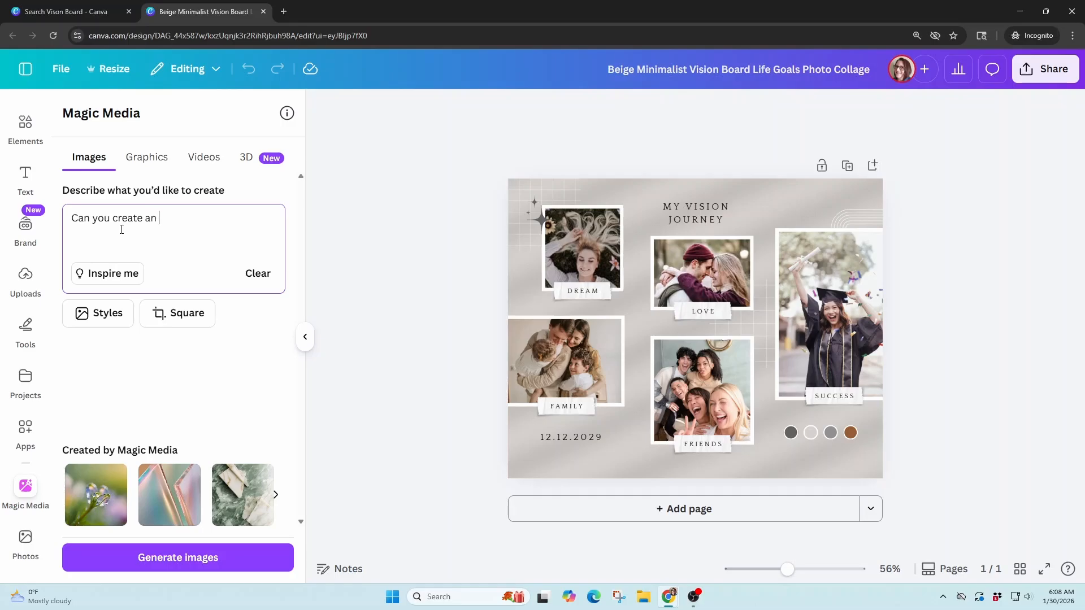
type("e an")
key("BackSpace")
type("photo image of a direct")
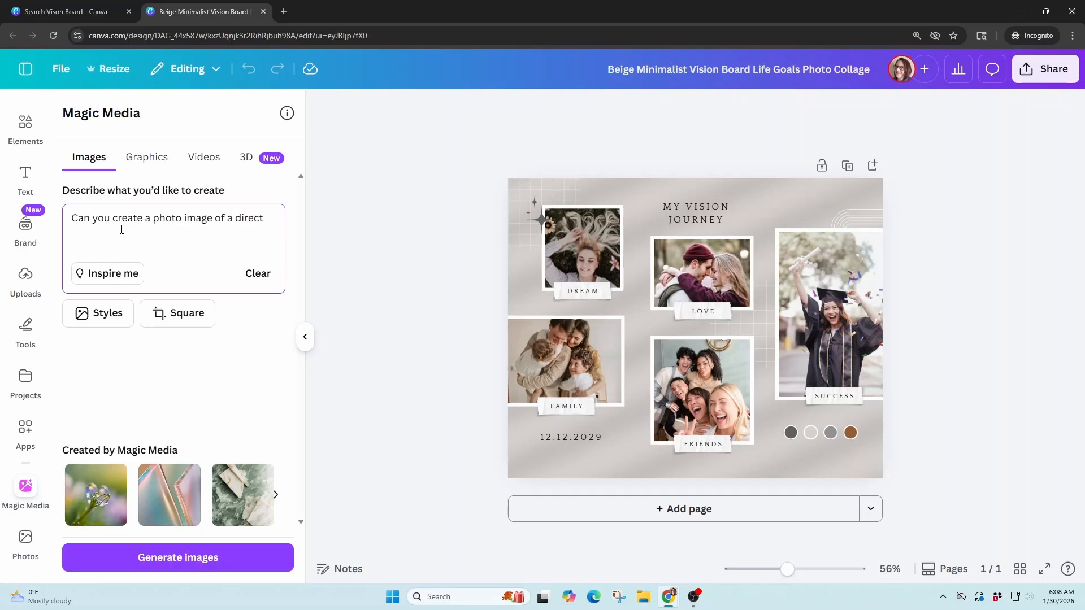
type("or's chair overlloking")
key("BackSpace")
key("BackSpace")
key("BackSpace")
key("BackSpace")
type("ooking")
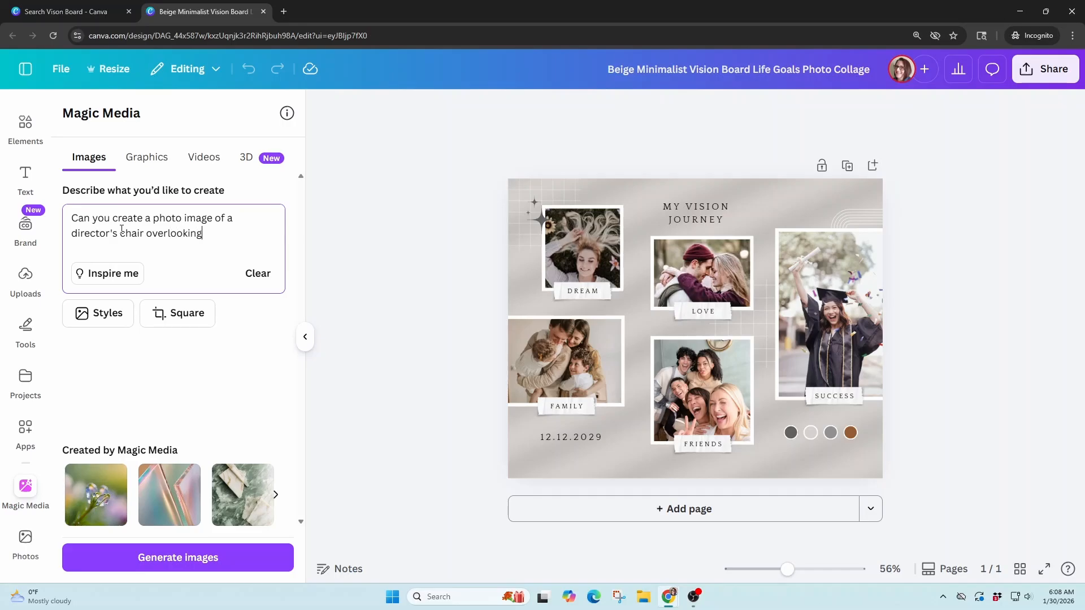
Complete the description with "a beautiful landscape? The chair should have the name", the person's first name and "written on it.", and generate the images
type(" a beautiful landscape? The chair should hav")
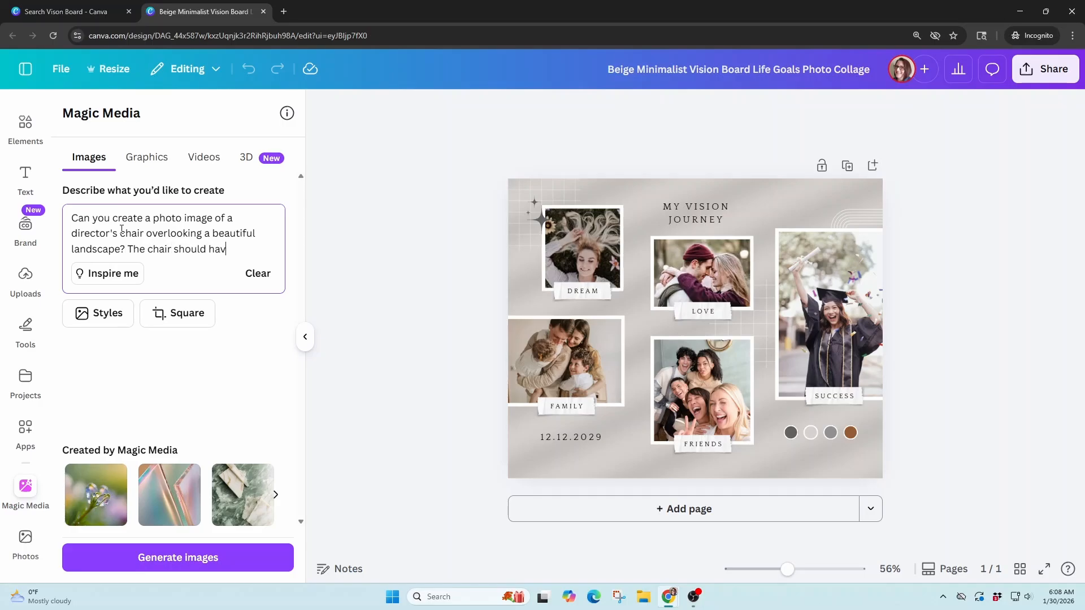
type("e the name T")
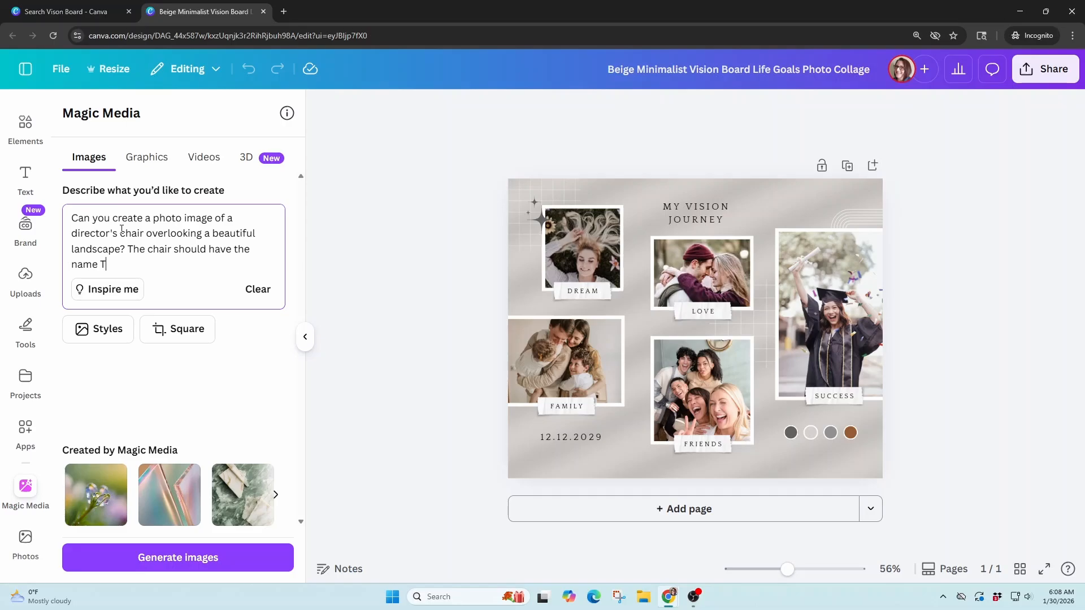
type("racy written on it.")
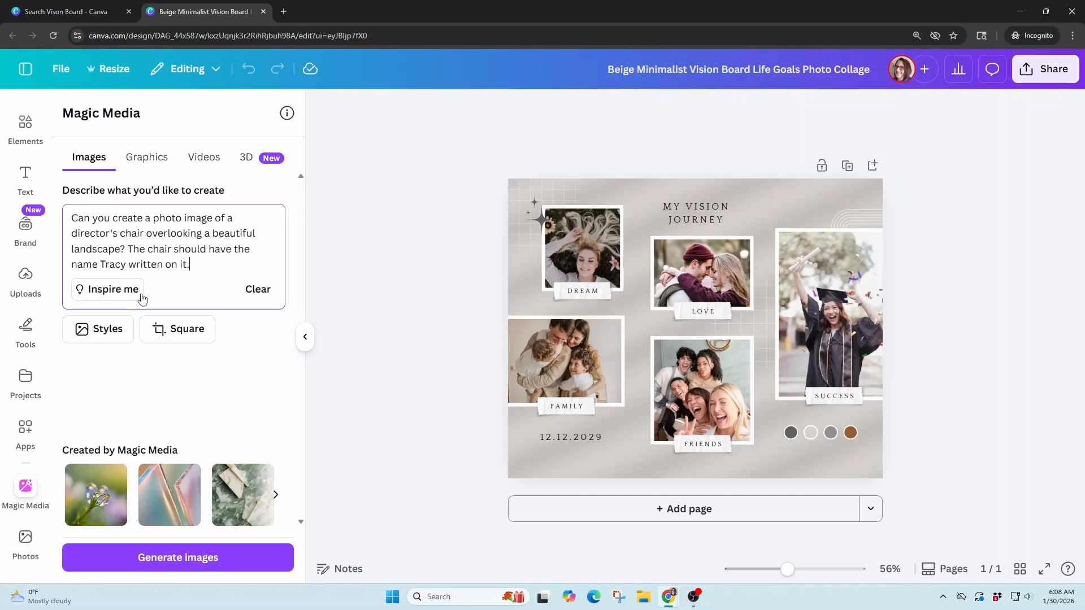
key("Return")
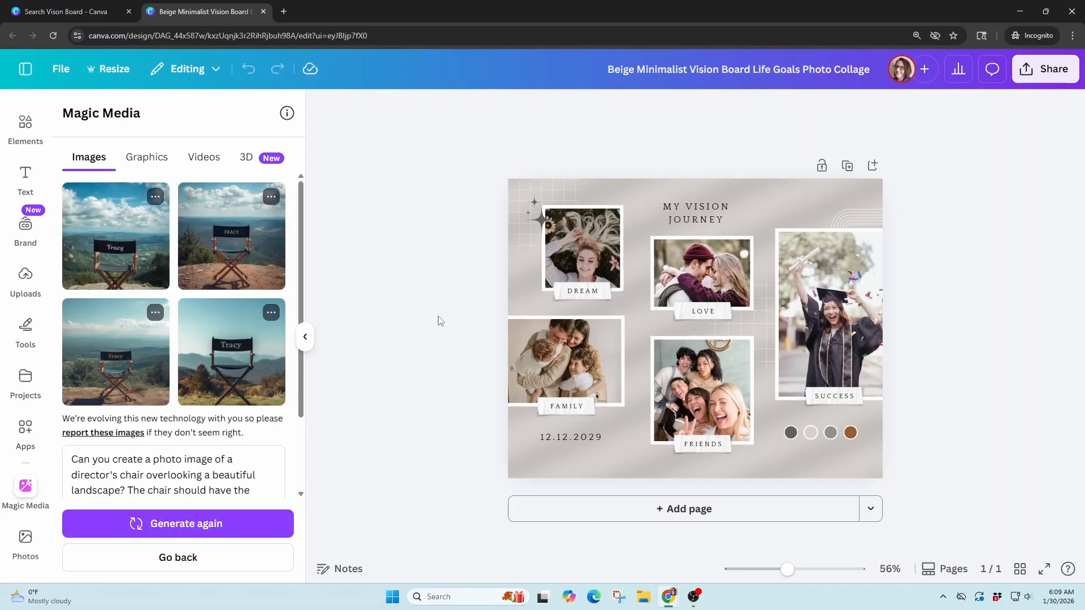
Replace the photo above the LOVE label with the fourth generated director's chair image and change that label to AGENCY
left_click_drag(237, 364, 675, 270)
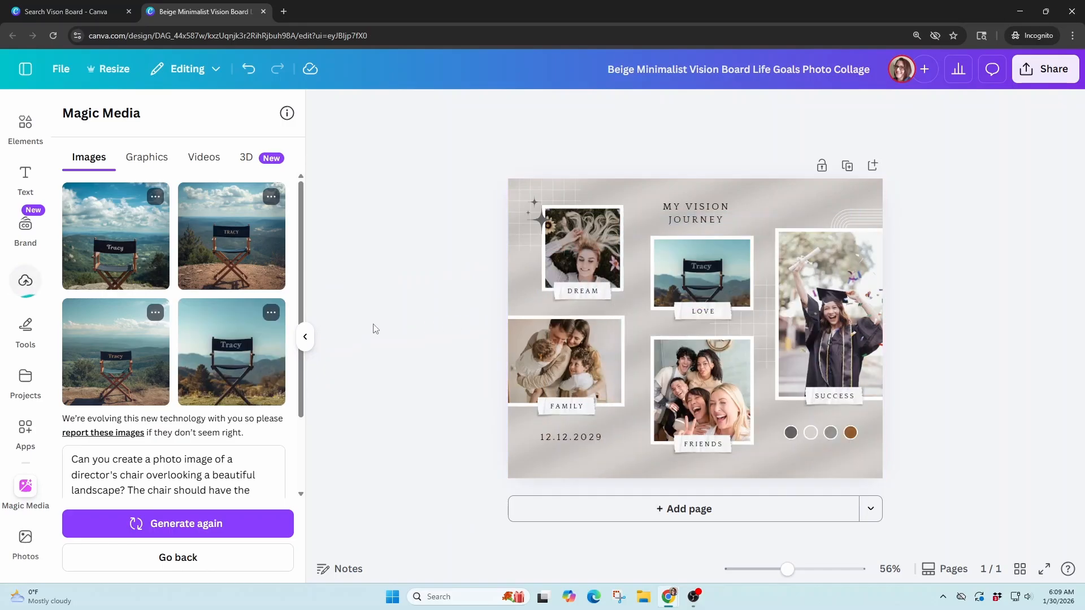
double_click(706, 311)
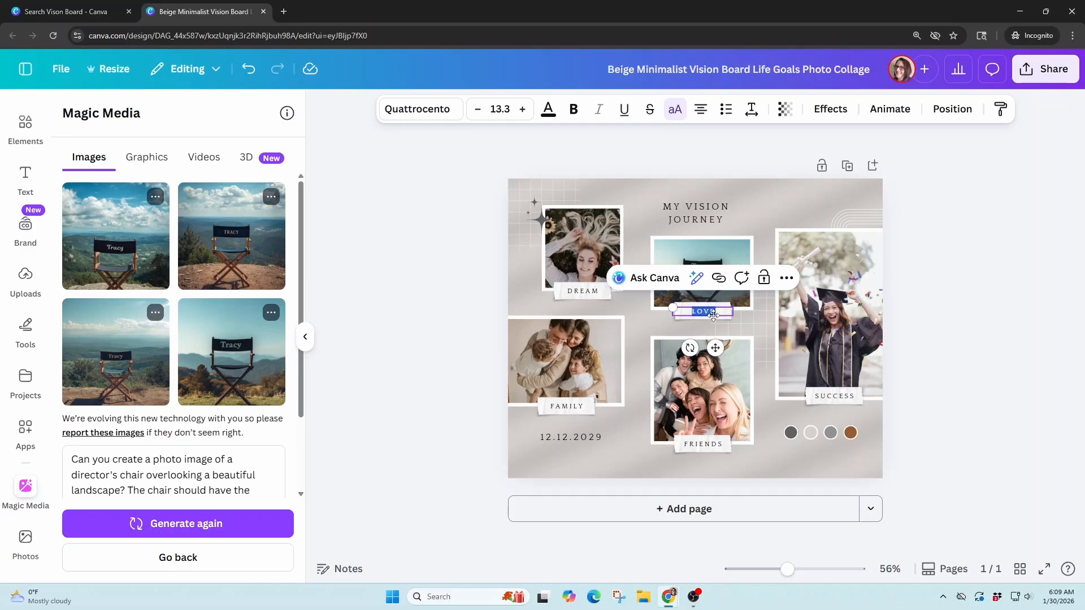
type("AGENCY")
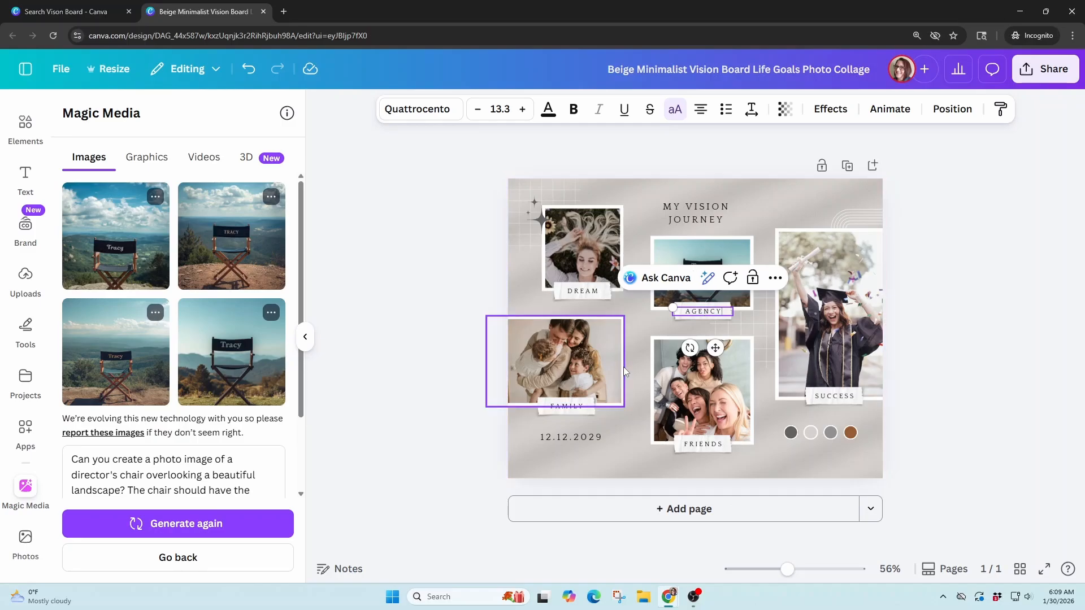
Enlarge the AGENCY label and its paper tag, bringing the text to size 21, and position the text on the tag
left_click(418, 303)
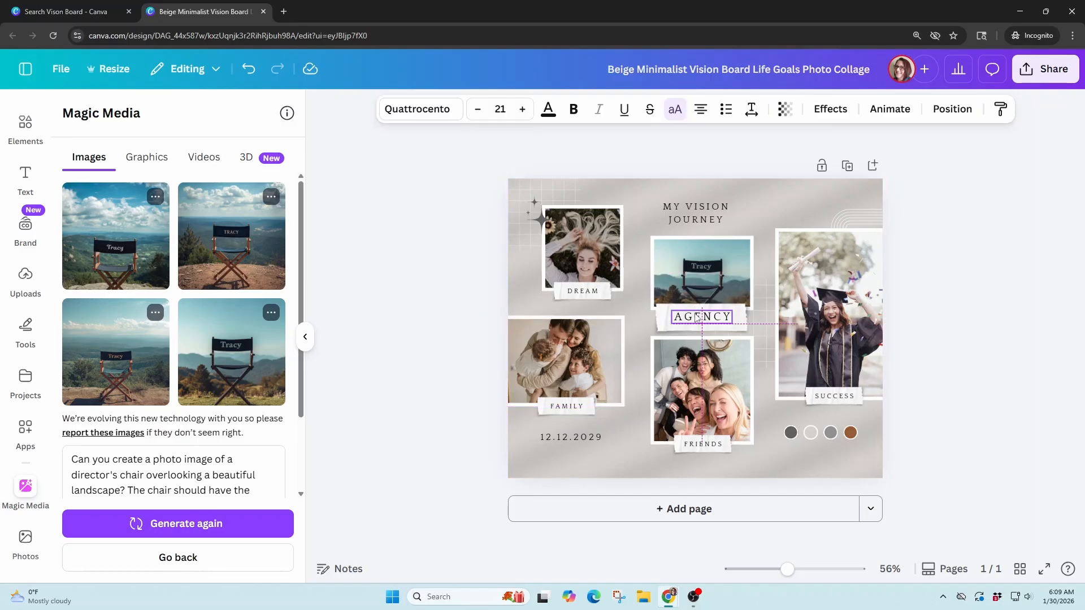
left_click_drag(697, 316, 698, 316)
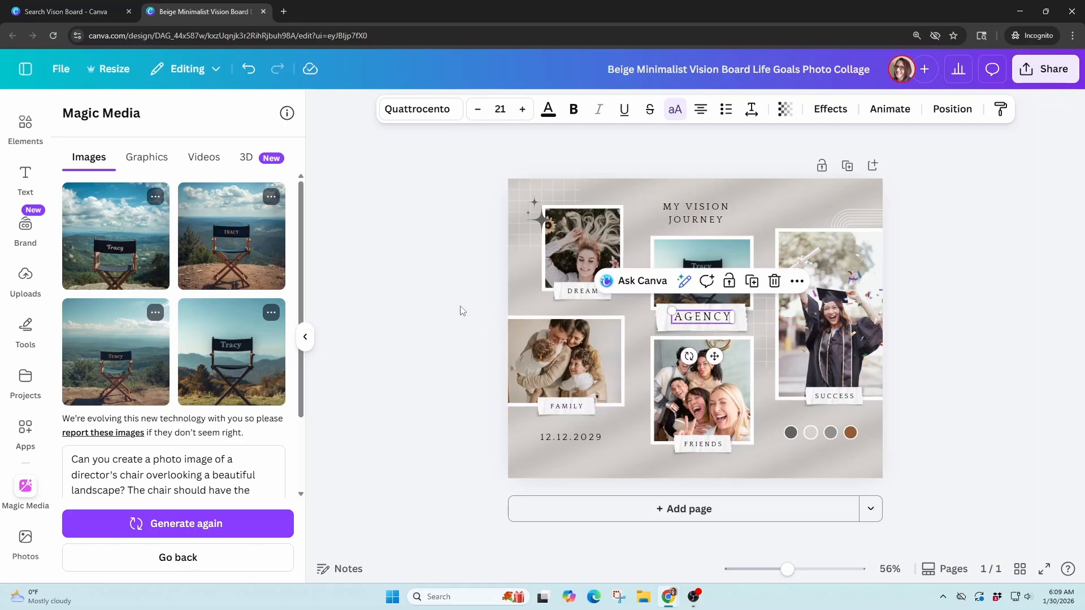
Delete the DREAM and FAMILY labels with their paper tags, along with the 12.12.2029 date
left_click(439, 293)
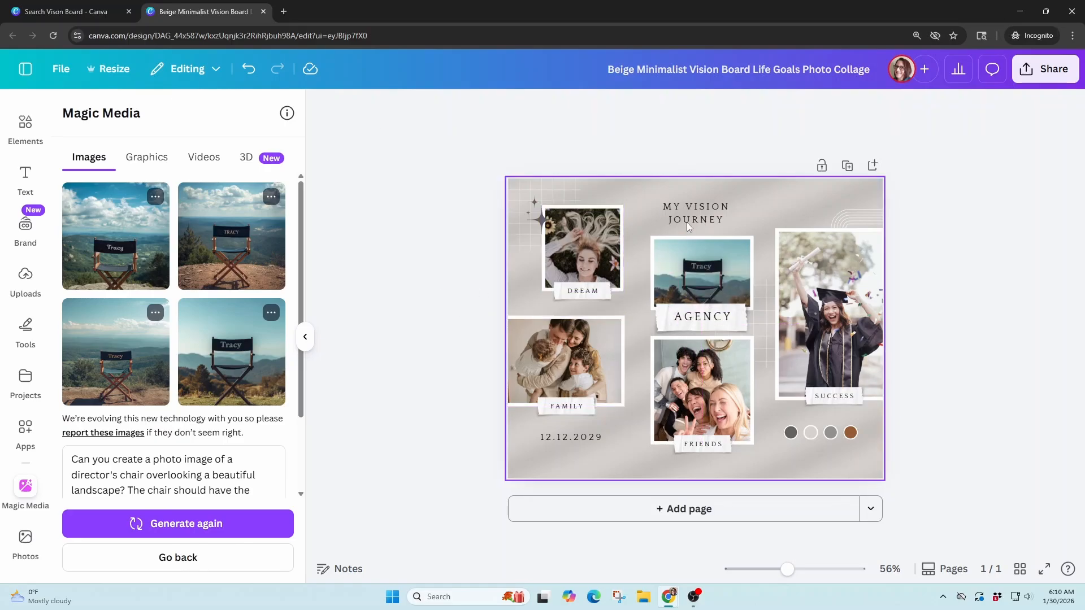
left_click(572, 409)
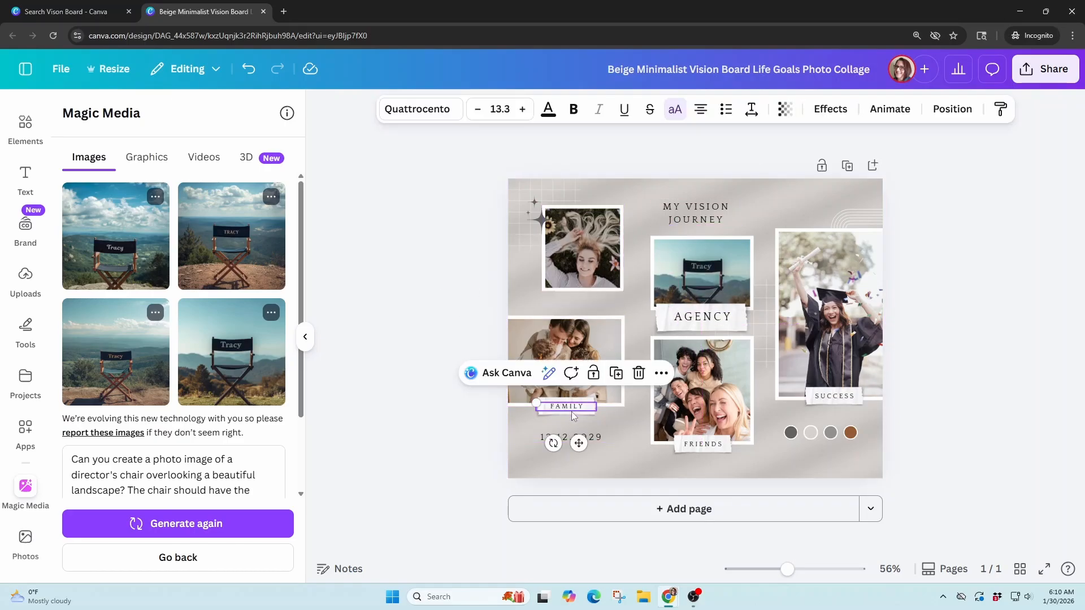
key("Delete")
left_click(572, 411)
key("Delete")
left_click(571, 408)
key("Delete")
left_click(582, 437)
key("Delete")
Delete the FRIENDS and SUCCESS labels together with their paper tags
left_click(701, 452)
key("Delete")
left_click(818, 404)
key("Delete")
left_click(817, 400)
key("Delete")
left_click(703, 444)
key("Delete")
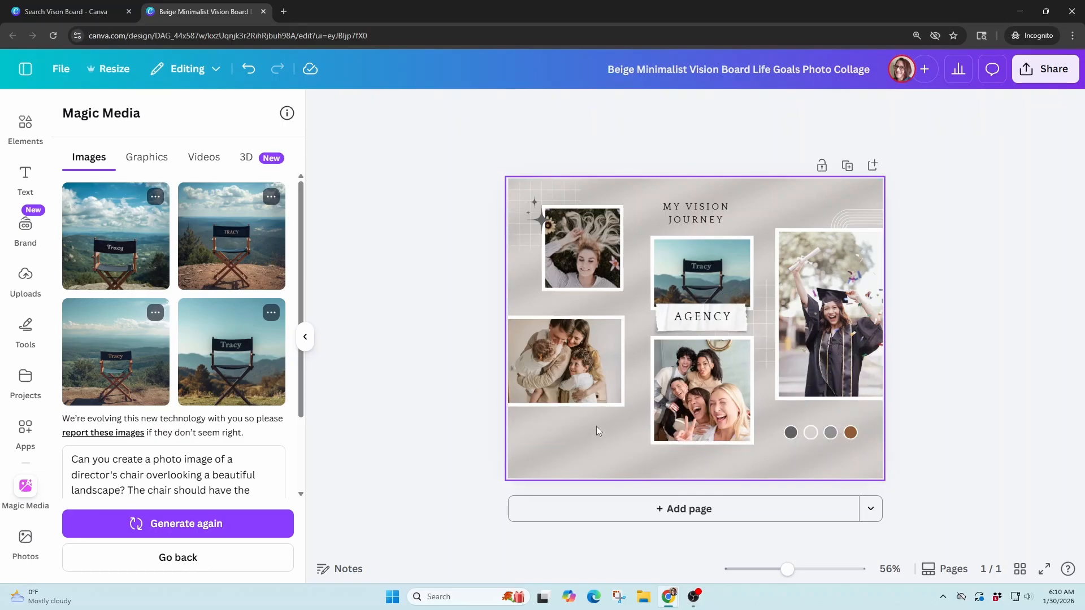
Enlarge the paper tag behind the AGENCY text until it is wider than the director's chair photo
left_click(715, 330)
left_click_drag(755, 339, 783, 349)
left_click_drag(652, 348, 622, 370)
Set the AGENCY text to size 36 and widen its text box so the word fits on one line
left_click(701, 316)
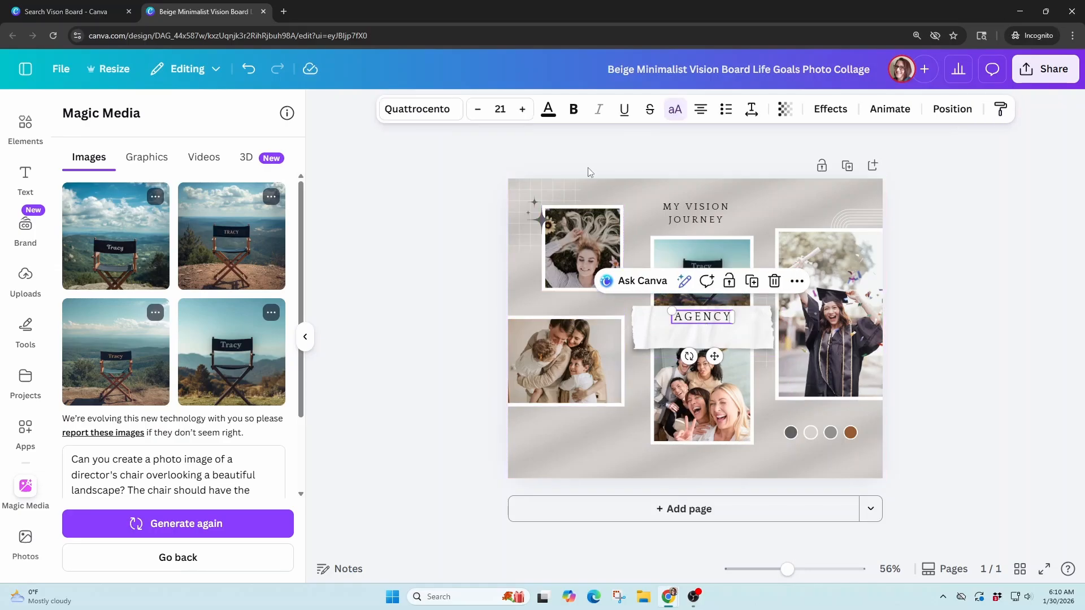
left_click(500, 109)
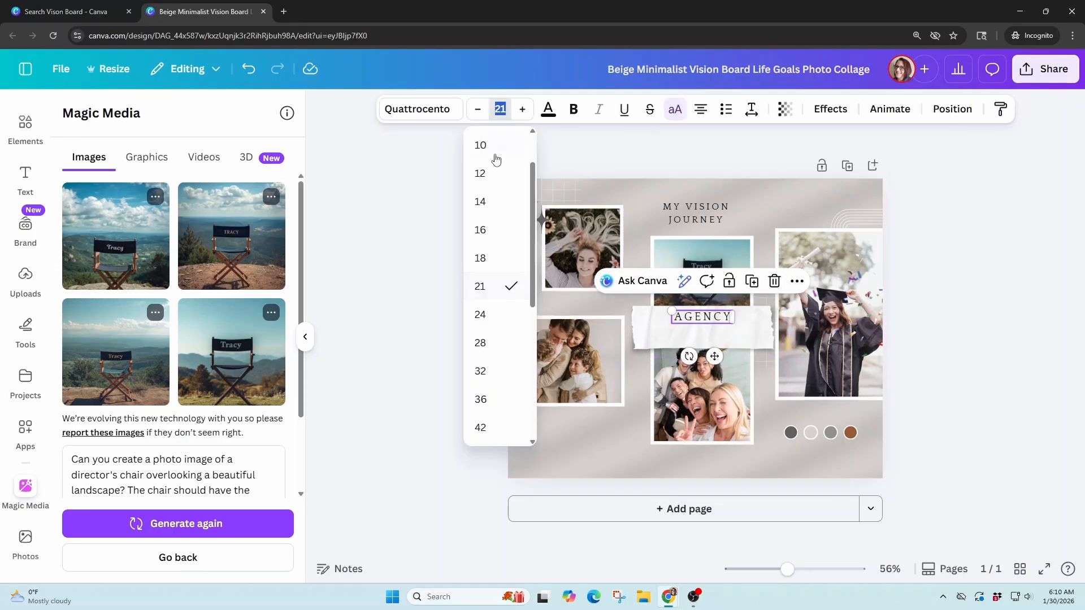
left_click(481, 399)
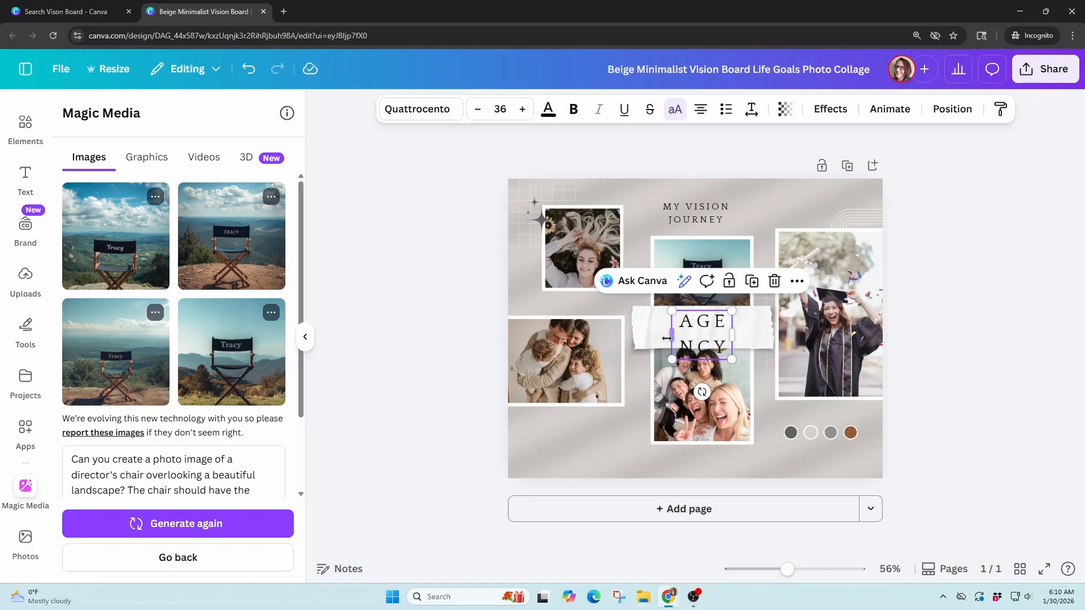
left_click_drag(671, 337, 655, 339)
left_click_drag(732, 337, 710, 334)
left_click(424, 291)
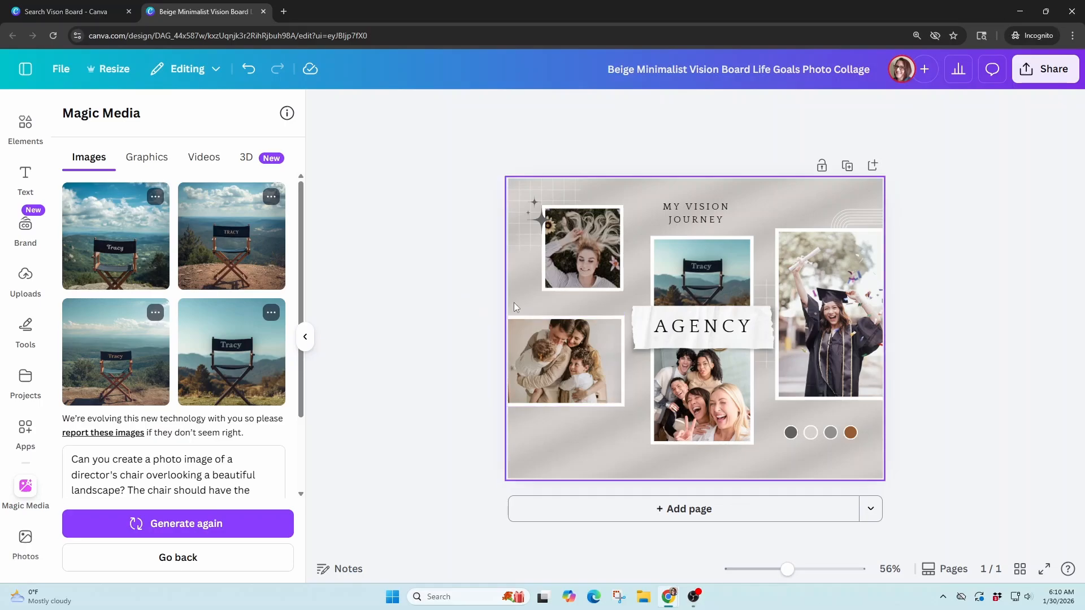
Delete the friends group photo and its frame below the AGENCY label
left_click(706, 411)
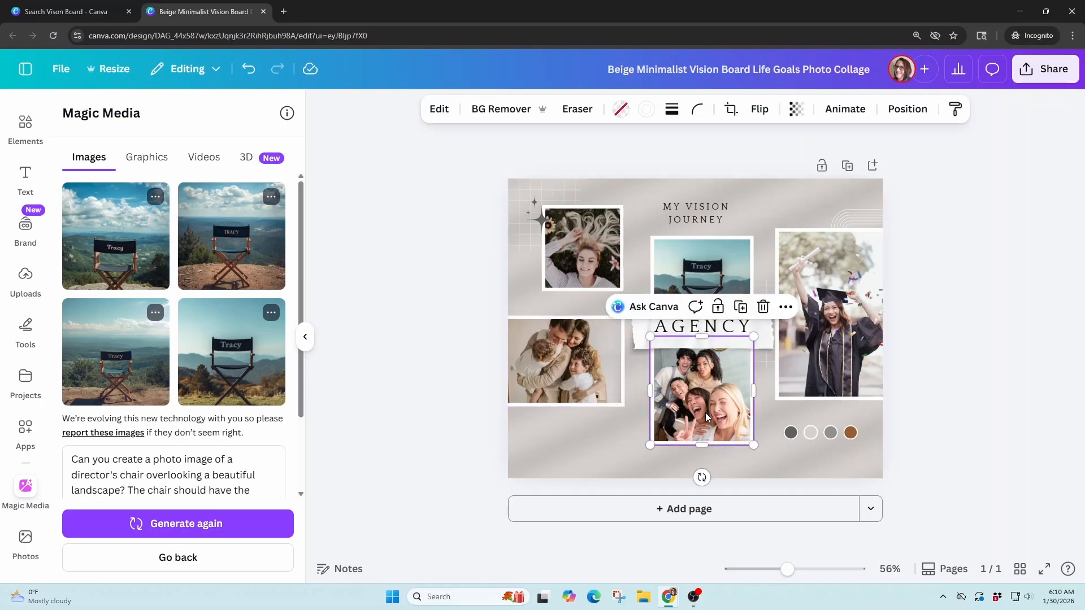
key("Delete")
key("Delete")
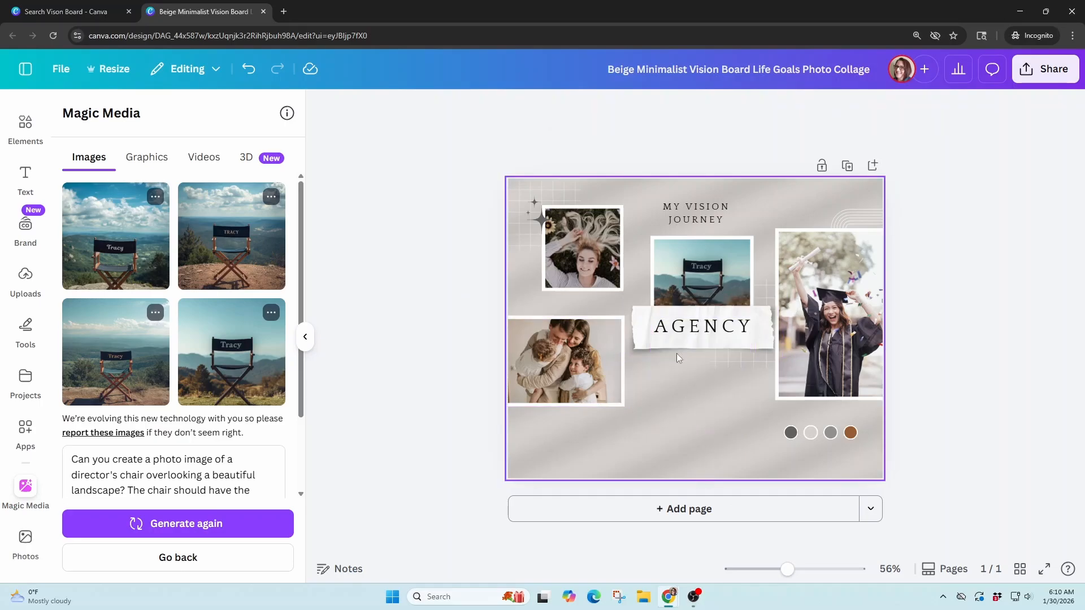
Move the AGENCY tag and text near the board's lower edge and extend the director's chair photo down to just above them
left_click(701, 352)
left_click_drag(700, 351, 701, 455)
left_click(704, 327)
left_click_drag(704, 326, 705, 438)
left_click(706, 304)
left_click_drag(705, 311, 701, 395)
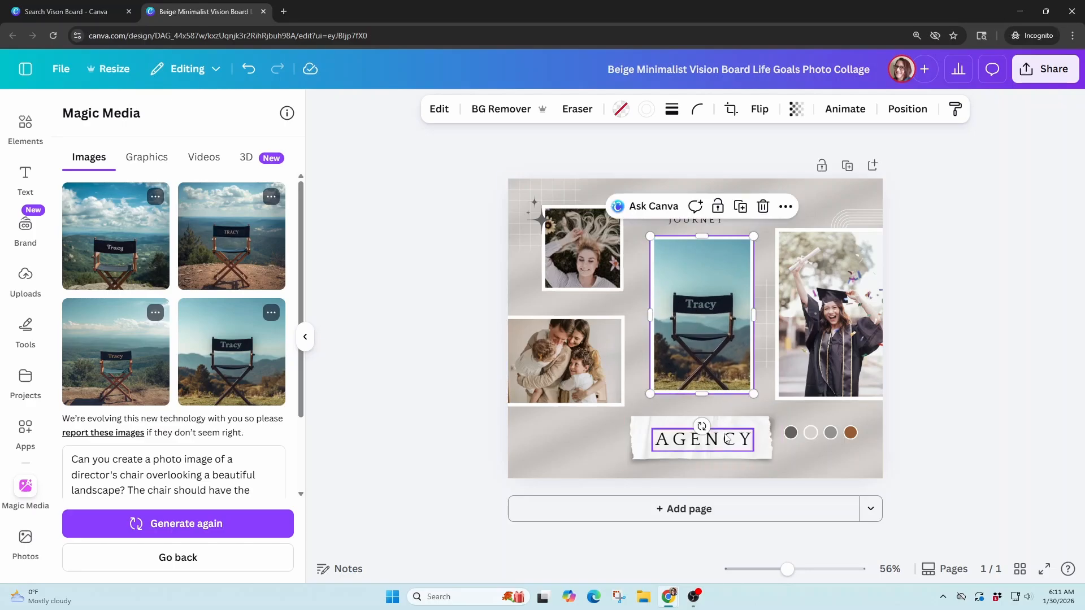
left_click(581, 461)
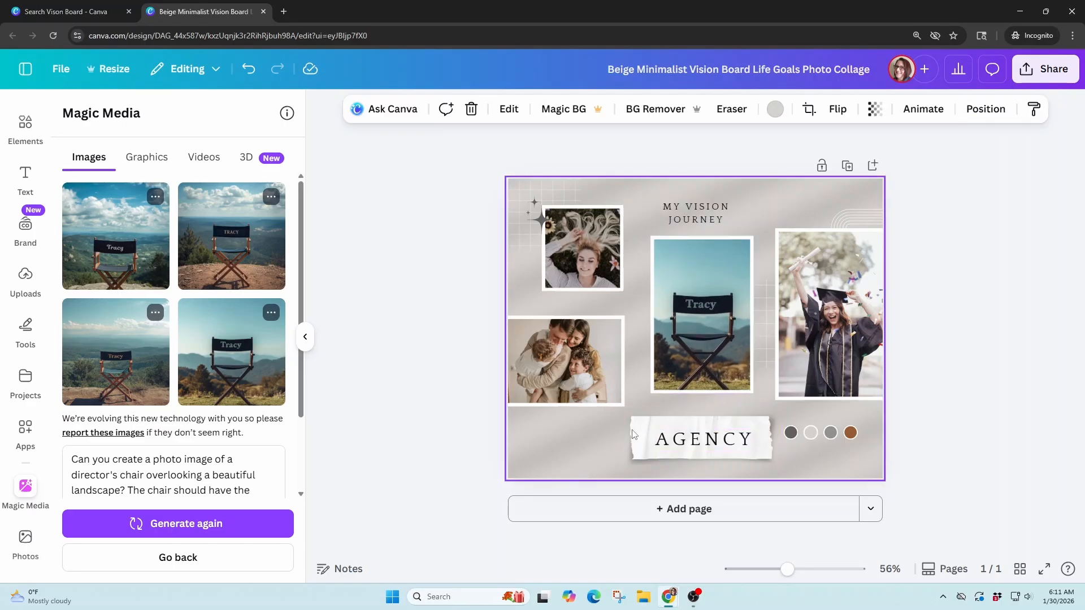
Move the director's chair photo lower on the board and place the AGENCY tag and text over its upper edge
left_click(703, 355)
left_click_drag(701, 394, 706, 451)
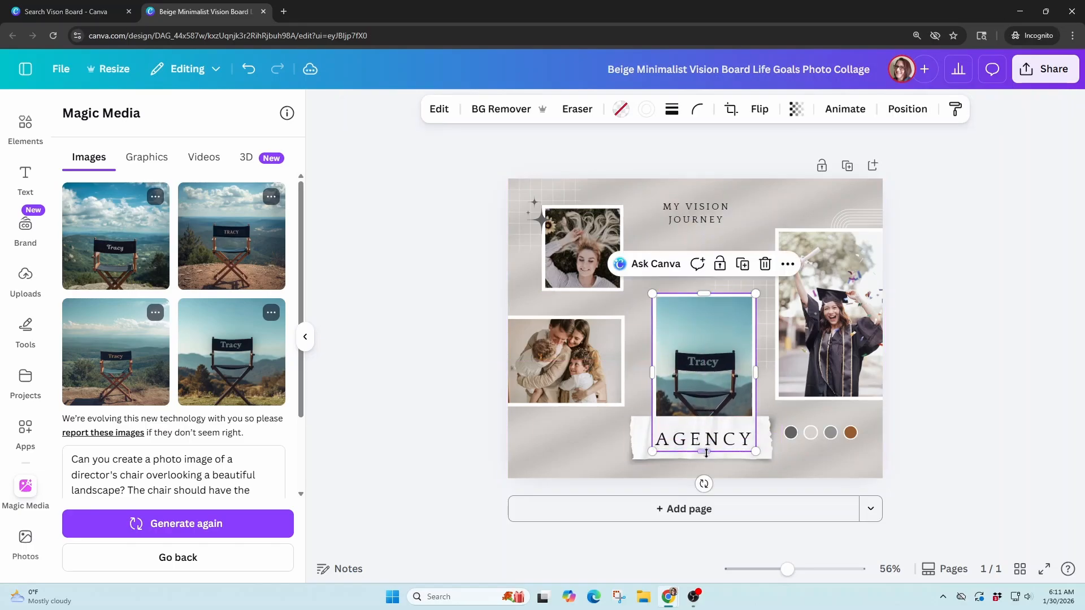
left_click(679, 432)
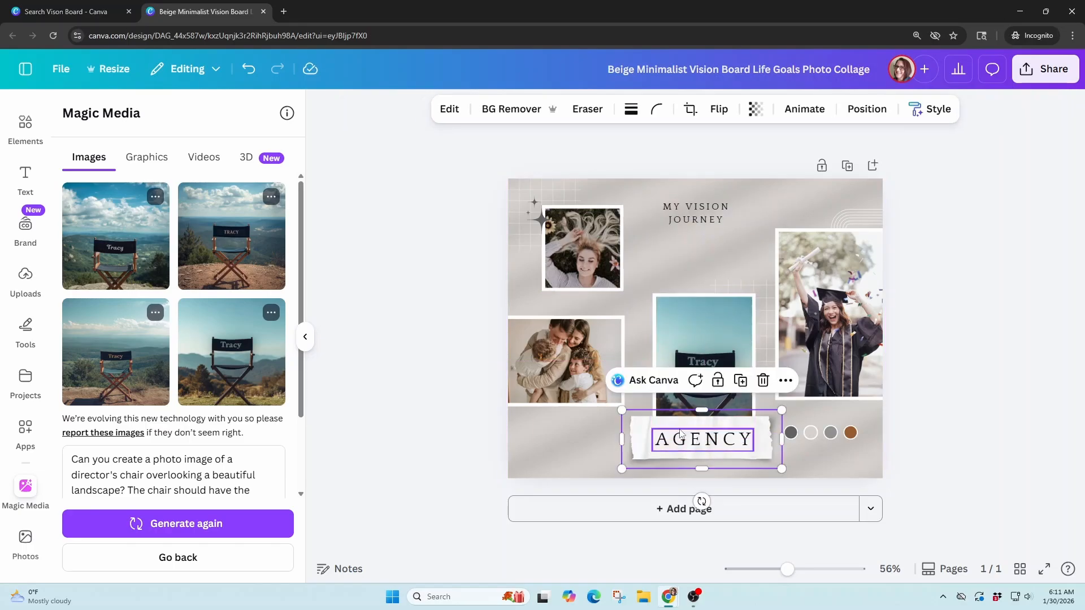
left_click(680, 434)
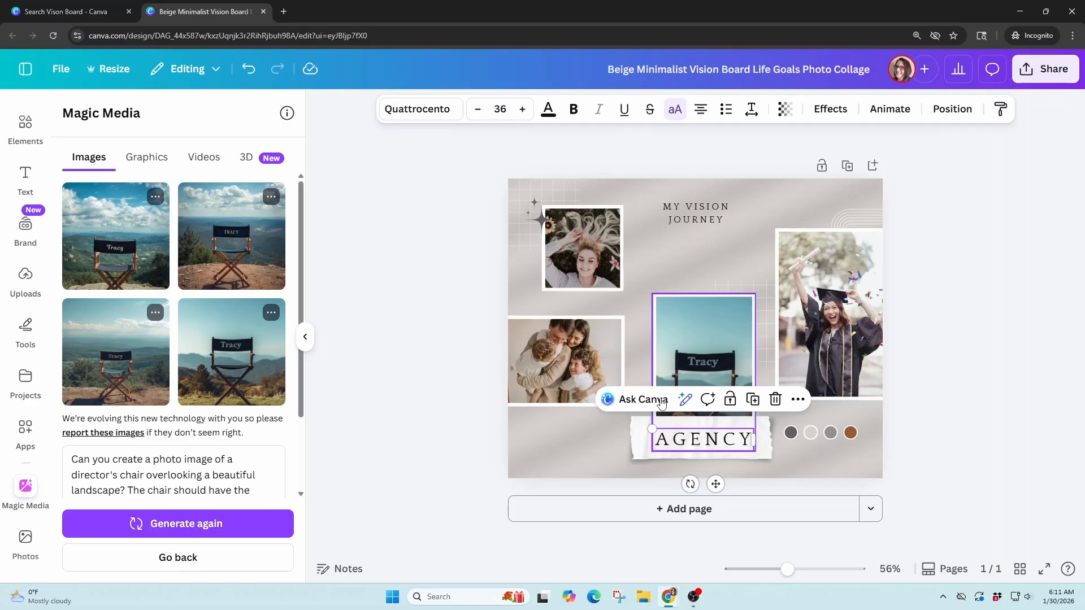
left_click(644, 434)
left_click_drag(644, 434, 644, 280)
left_click(699, 460)
left_click_drag(696, 442, 699, 284)
Shift the family photo and the photo of the woman lying among flowers slightly down, aligning their right edges
left_click(566, 457)
left_click_drag(567, 380, 570, 407)
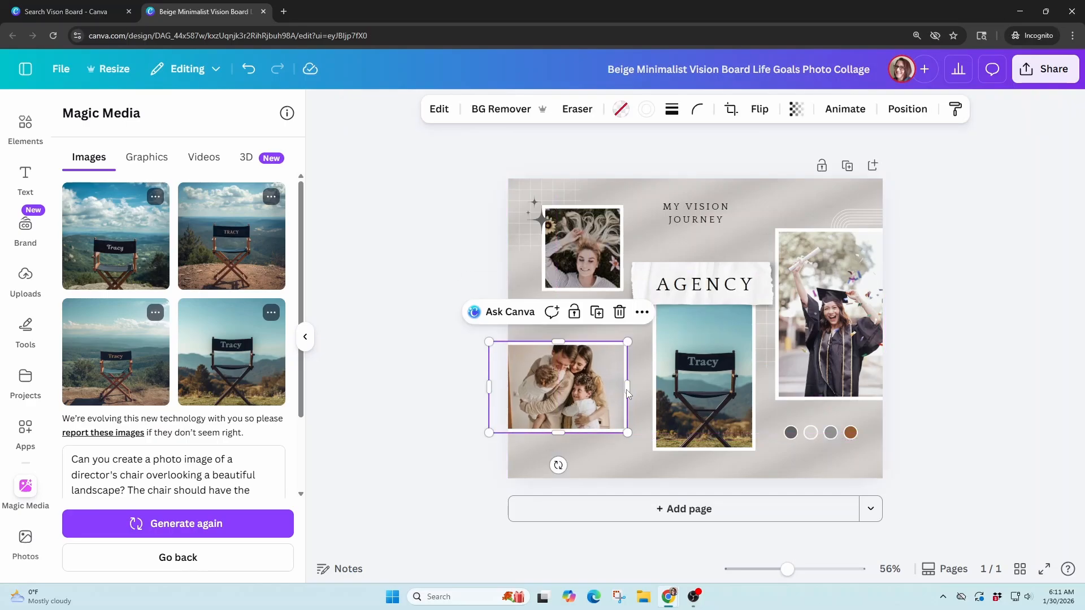
left_click(420, 314)
left_click_drag(585, 263, 589, 285)
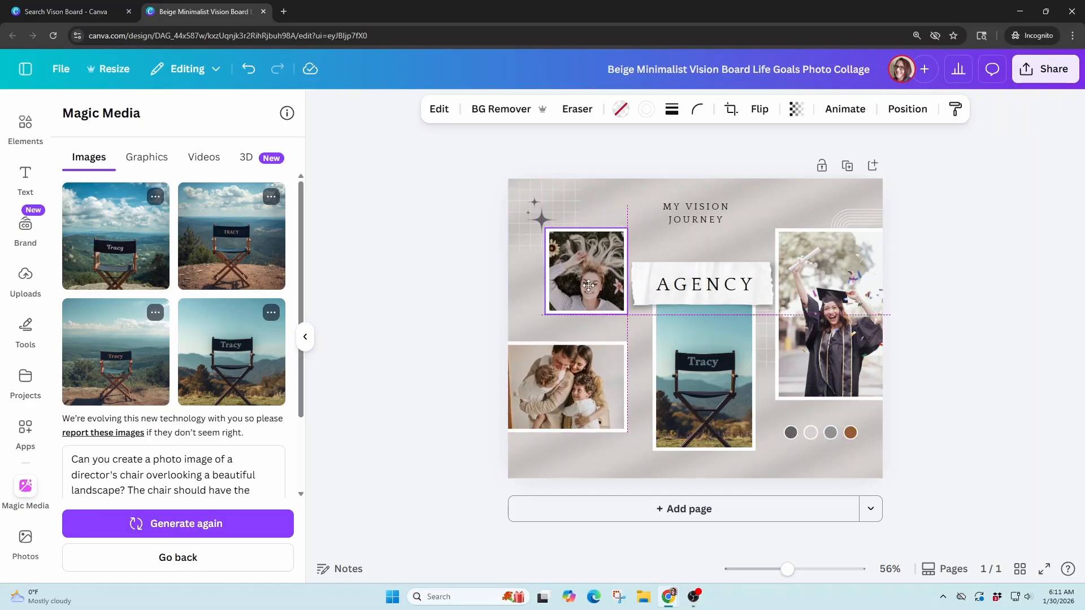
left_click(424, 301)
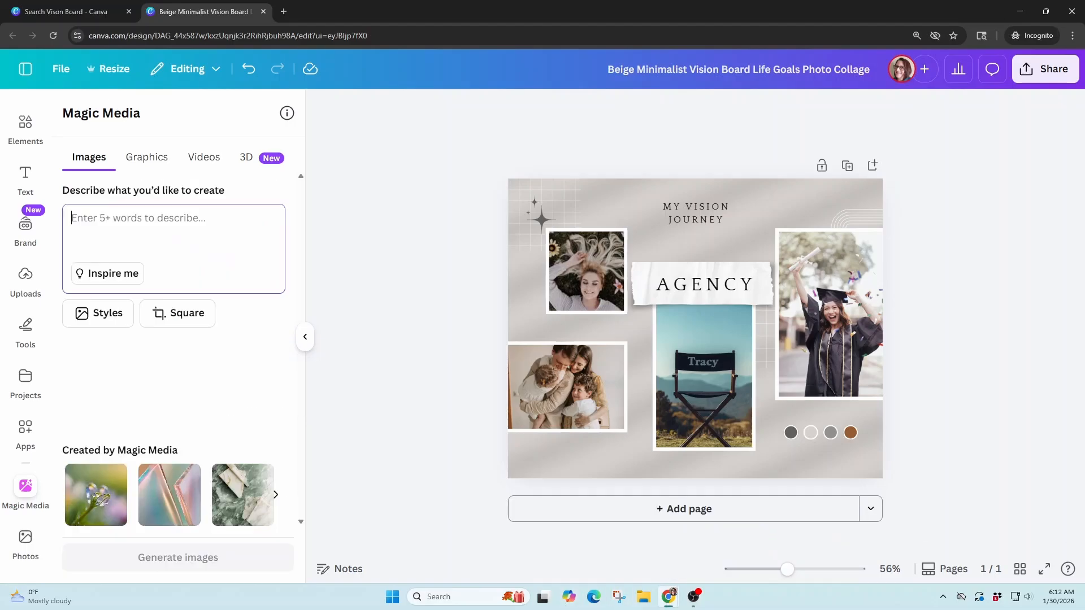
Generate images from the description "A beutiful vintage "Do Not Disturb" sign that feels sophisticated, not rude."
type("A")
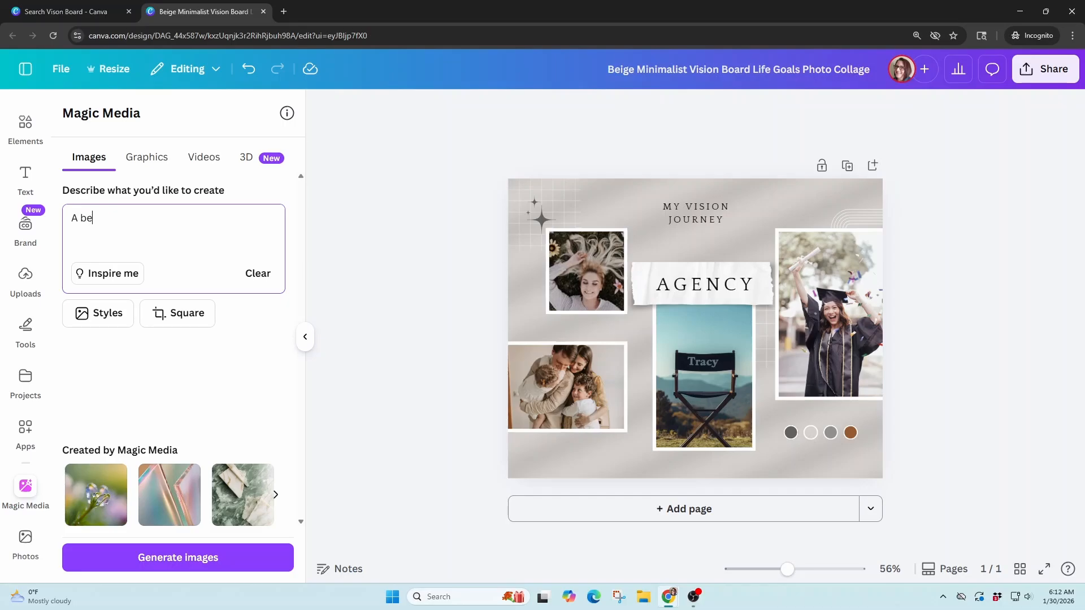
type("beutiful vintage \"Do Not Distrub")
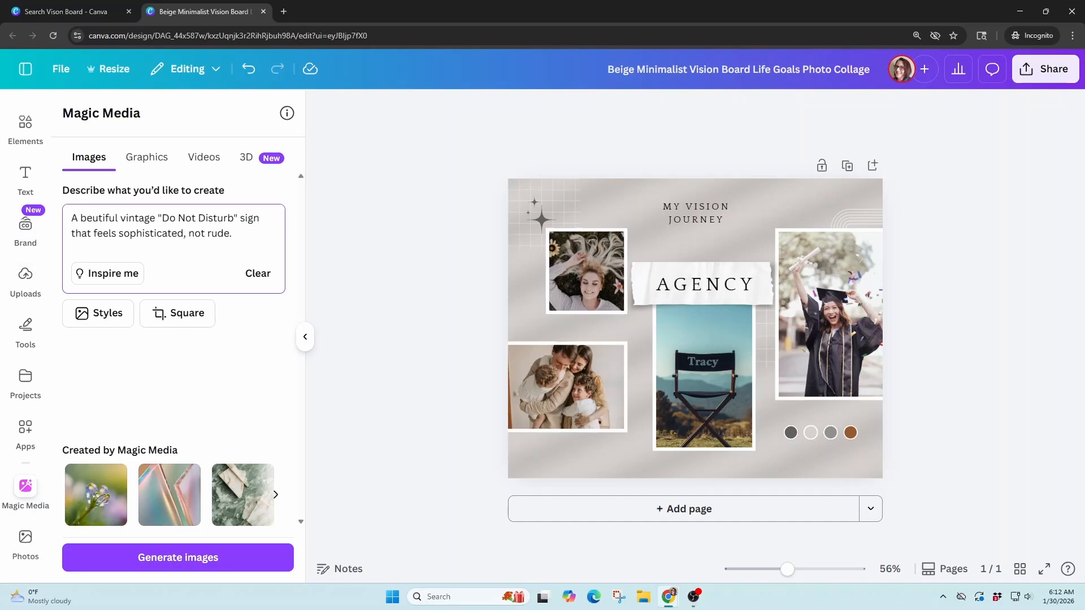
key("Return")
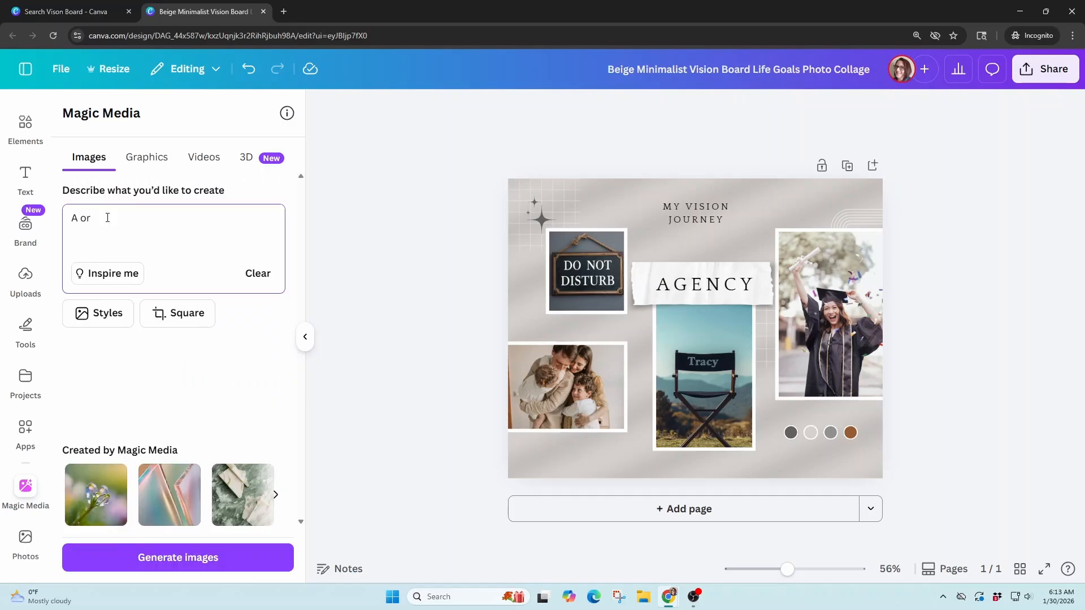
Generate images of "An ornate hourglass" and replace the graduation photo with the fourth result
type("te hourglass")
key("Return")
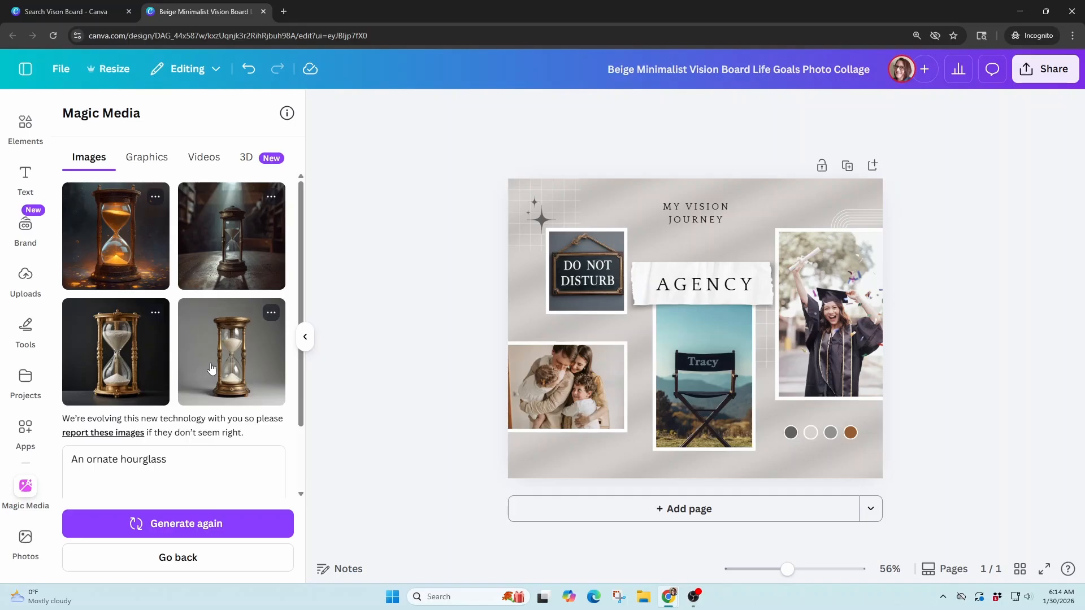
left_click_drag(217, 367, 805, 293)
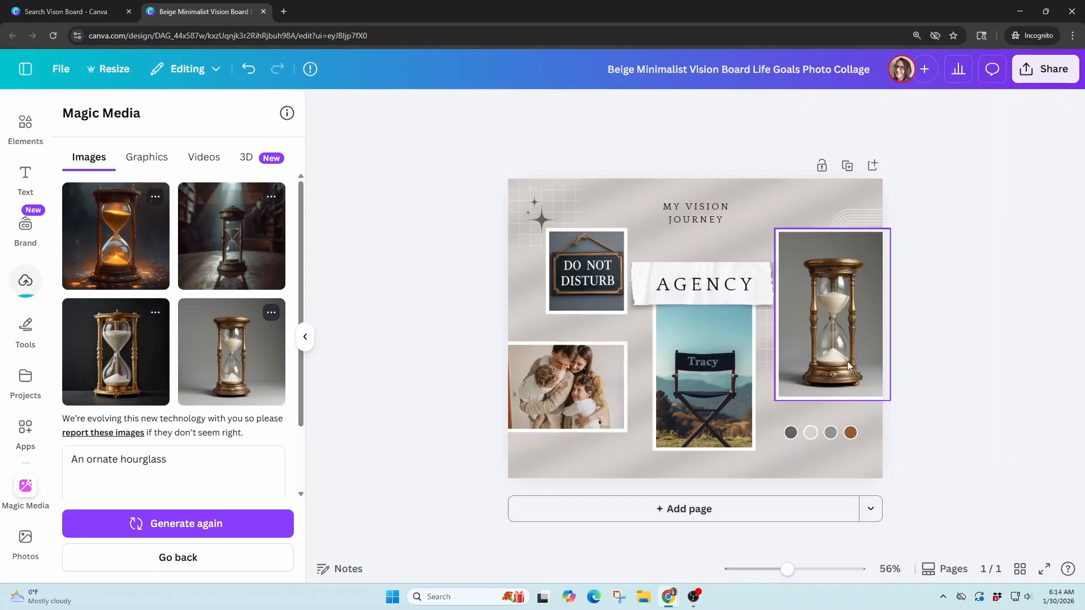
Reposition the hourglass photo slightly lower so that it runs off the board's right edge, just above the color dots
left_click(844, 360)
left_click_drag(842, 359, 839, 359)
left_click(382, 353)
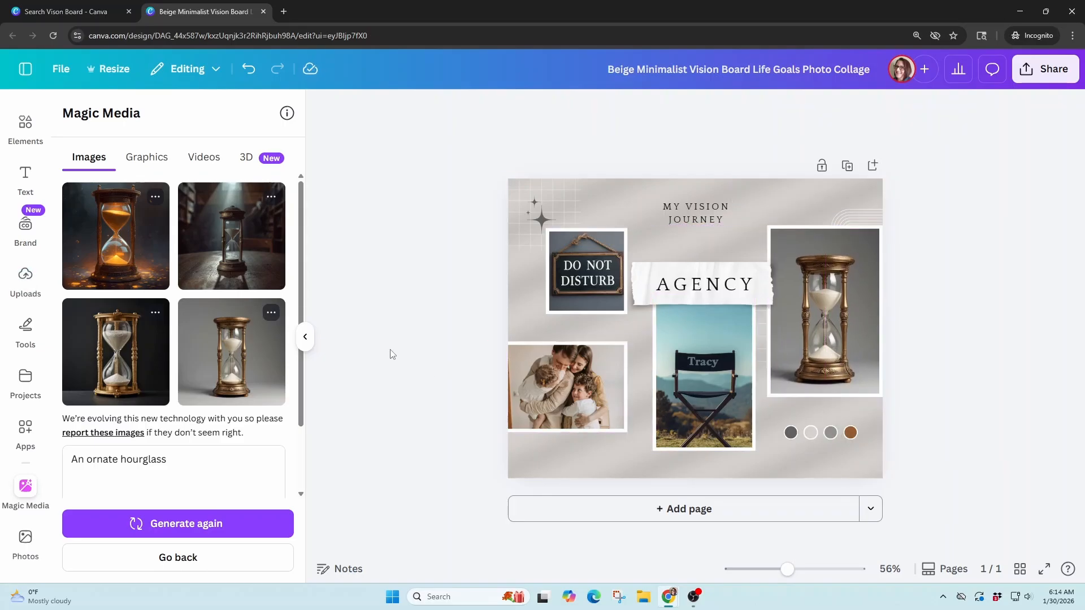
left_click_drag(805, 327, 820, 337)
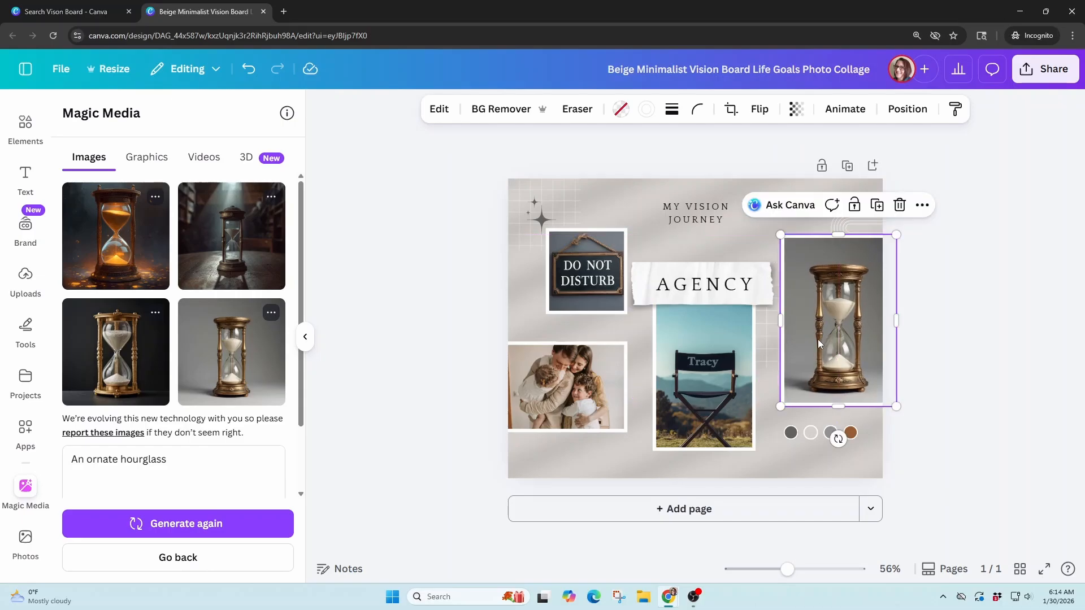
left_click(324, 347)
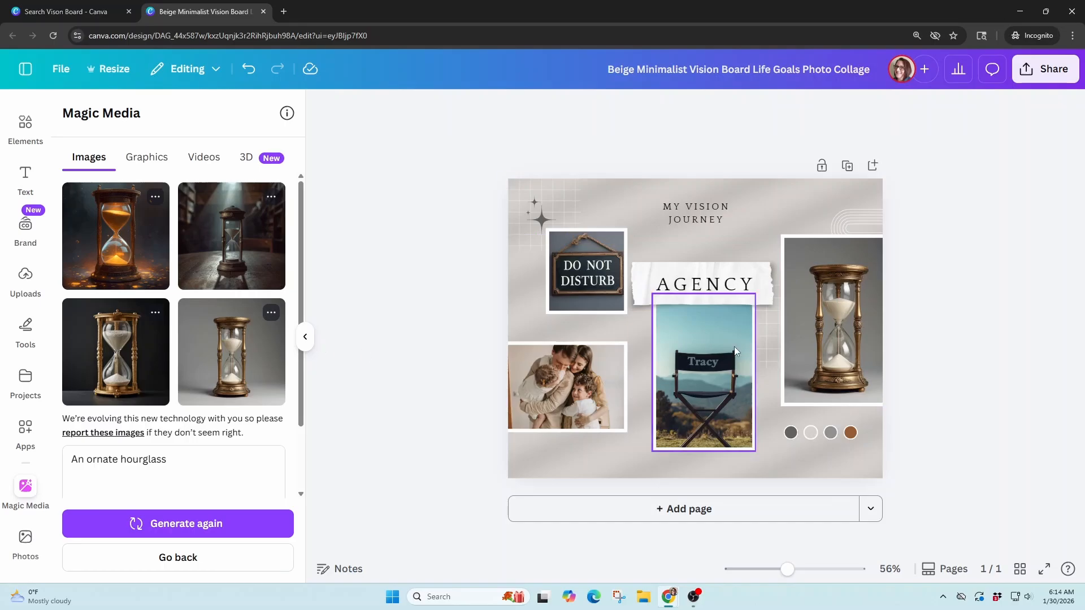
left_click_drag(835, 323, 833, 326)
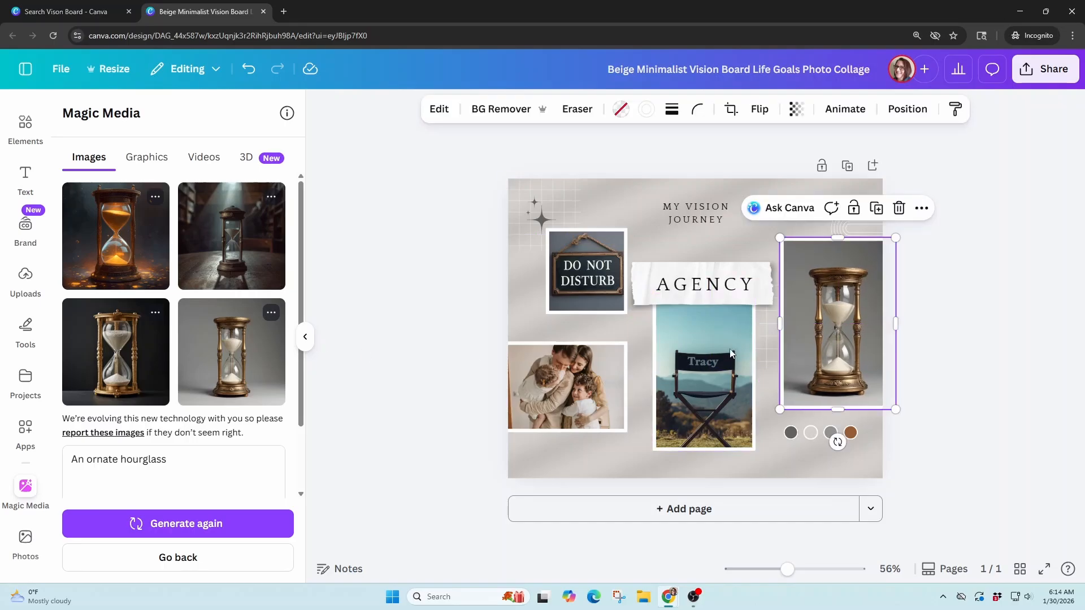
left_click(409, 353)
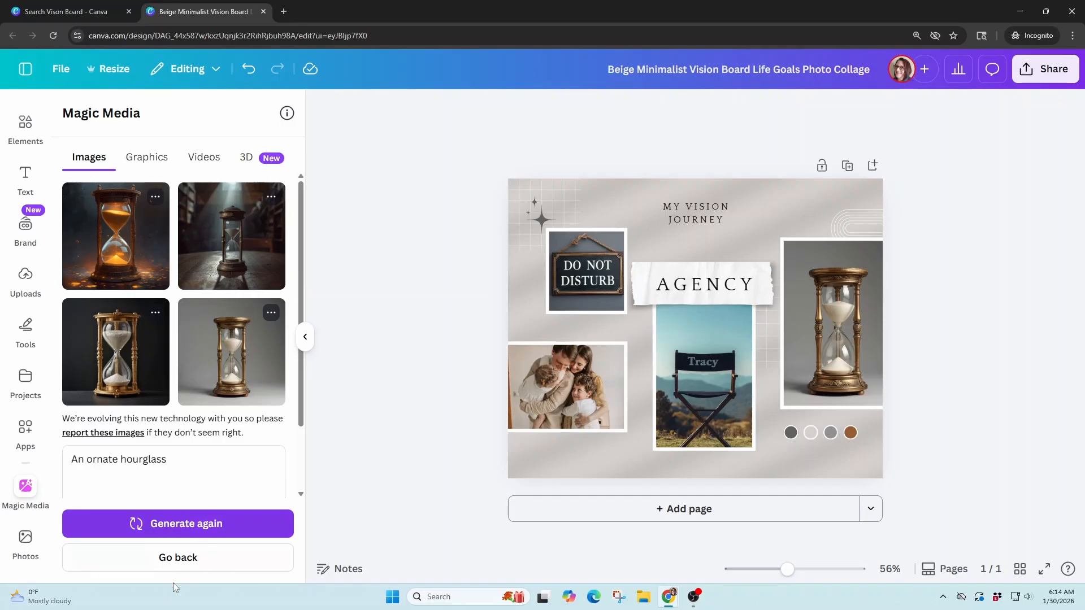
Generate new images from the description "Close-up, high-texture photos of intricate knitting or crochet stitches."
left_click(187, 558)
left_click(109, 228)
type("Close-up, high-texture photos of intricate knitting or crochet stitches.")
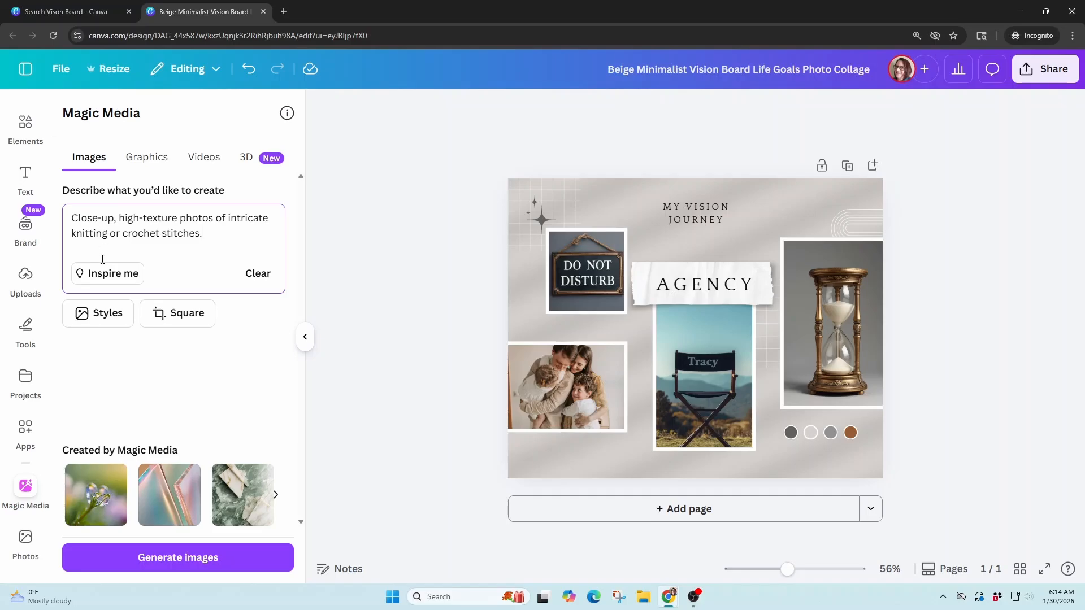
key("Return")
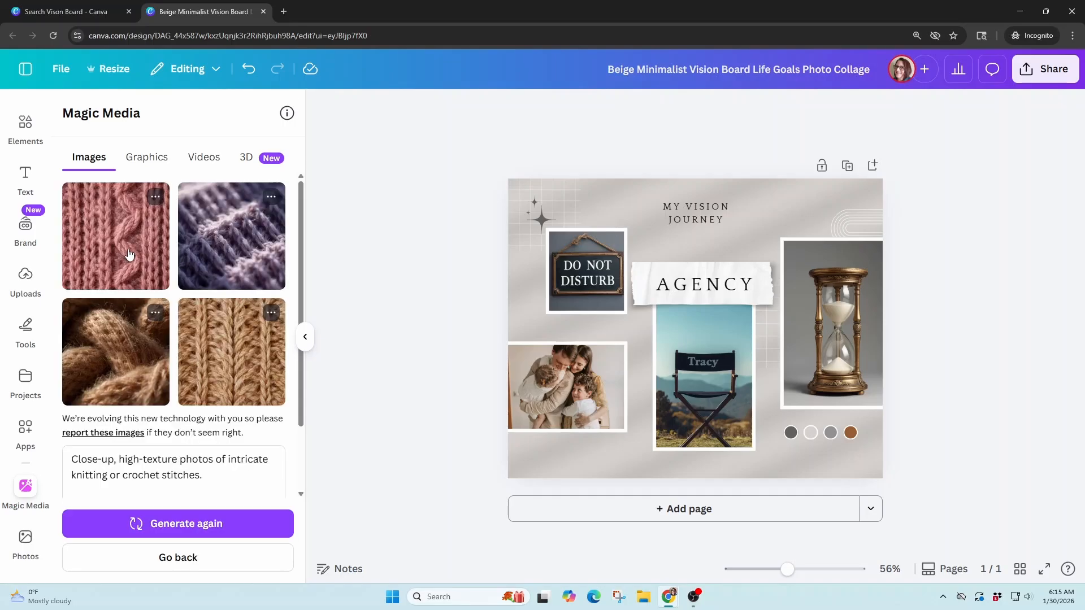
Generate variations of the first pink knit image and replace the family photo with the third variation
left_click(155, 196)
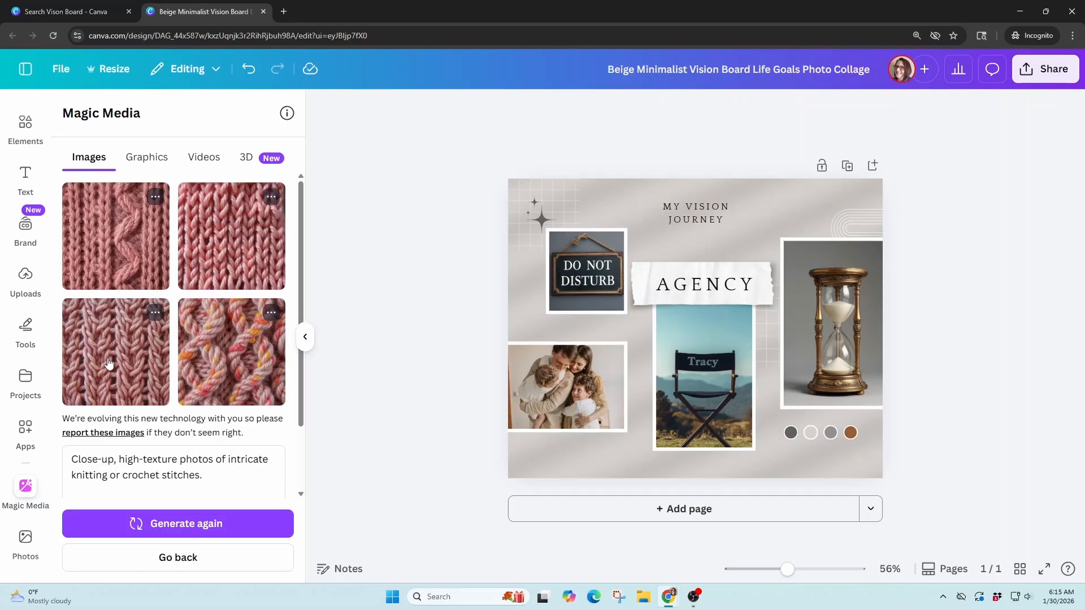
left_click_drag(111, 361, 542, 395)
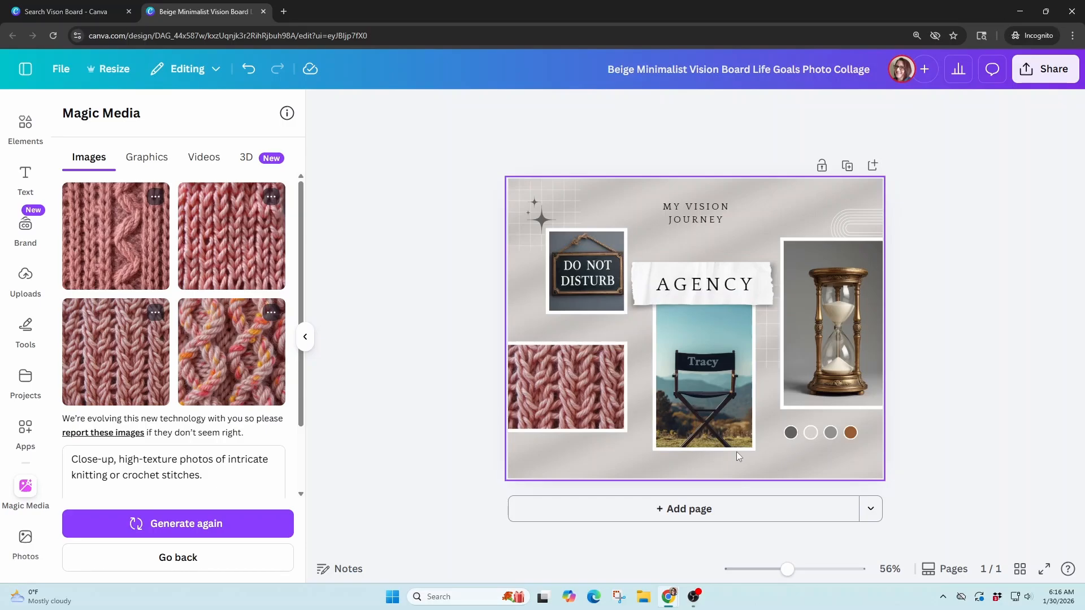
Enlarge the MY VISION JOURNEY title to size 28.4 and center it along the board's upper edge
left_click(700, 220)
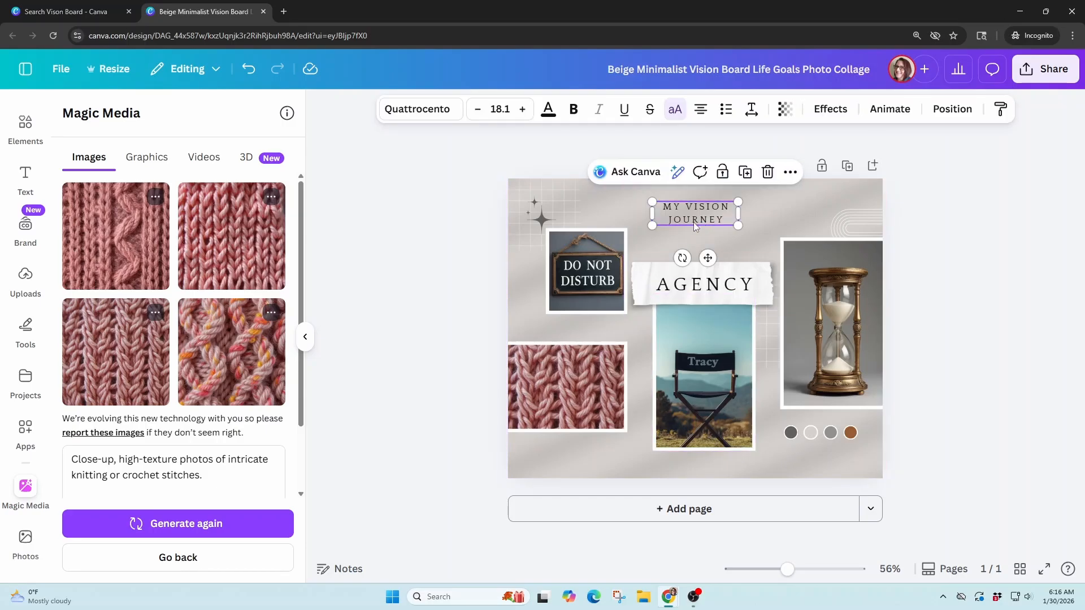
left_click_drag(738, 226, 771, 236)
mouse_move(651, 239)
left_mouse_down()
mouse_move(625, 252)
mouse_move(635, 247)
left_mouse_up()
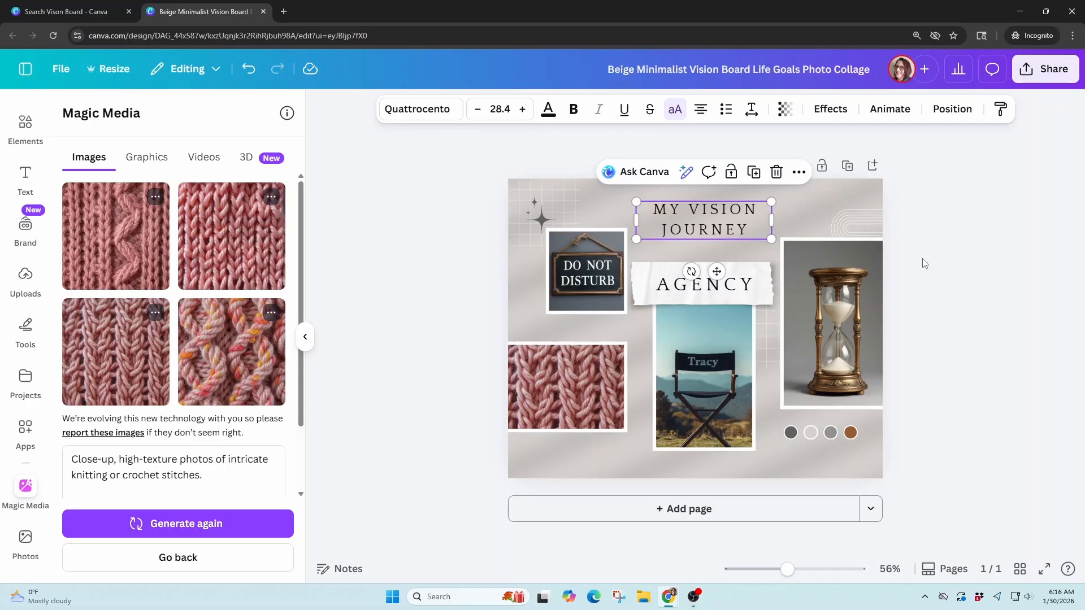
left_click(710, 229)
left_click_drag(710, 228, 687, 225)
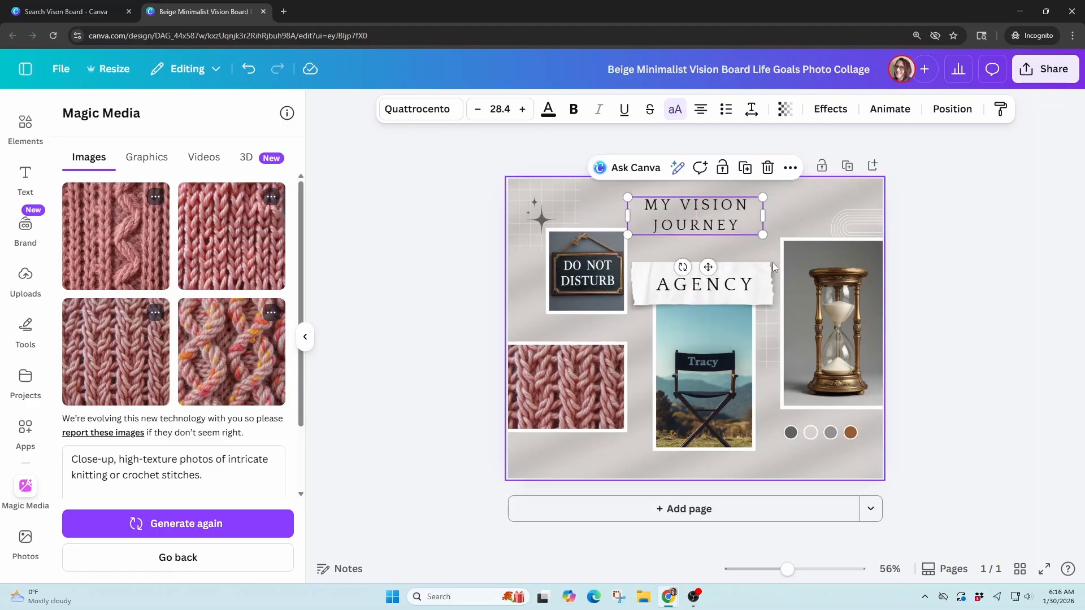
left_click(969, 337)
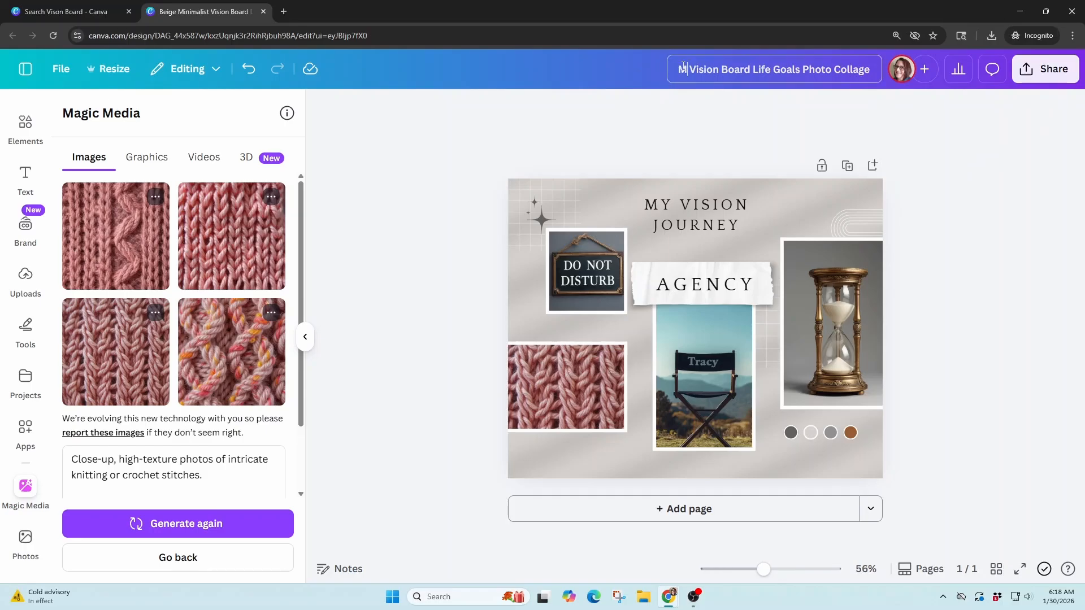
Rename the design as My Vision Board
type("My")
left_click_drag(758, 72, 866, 90)
key("BackSpace")
key("BackSpace")
key("BackSpace")
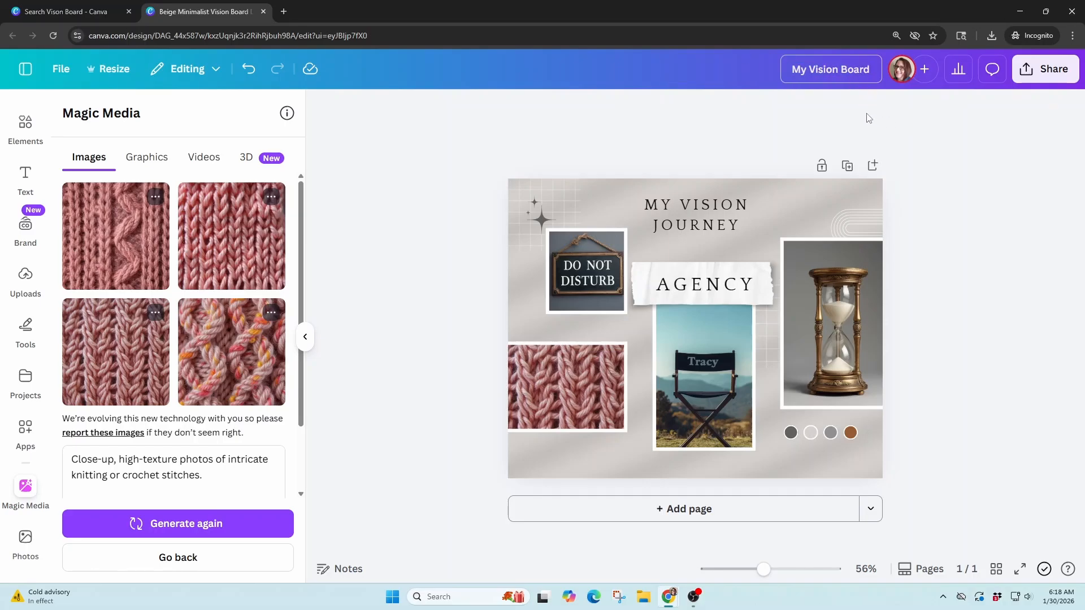
left_click(986, 119)
Download the vision board design as a PNG file at size 1
left_click(1049, 77)
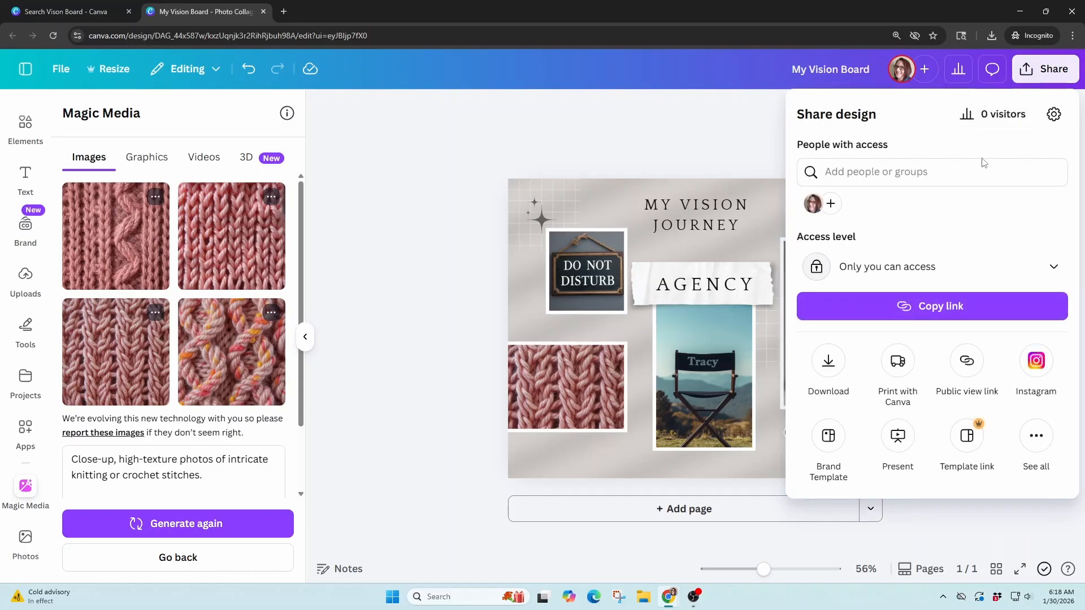
left_click(828, 372)
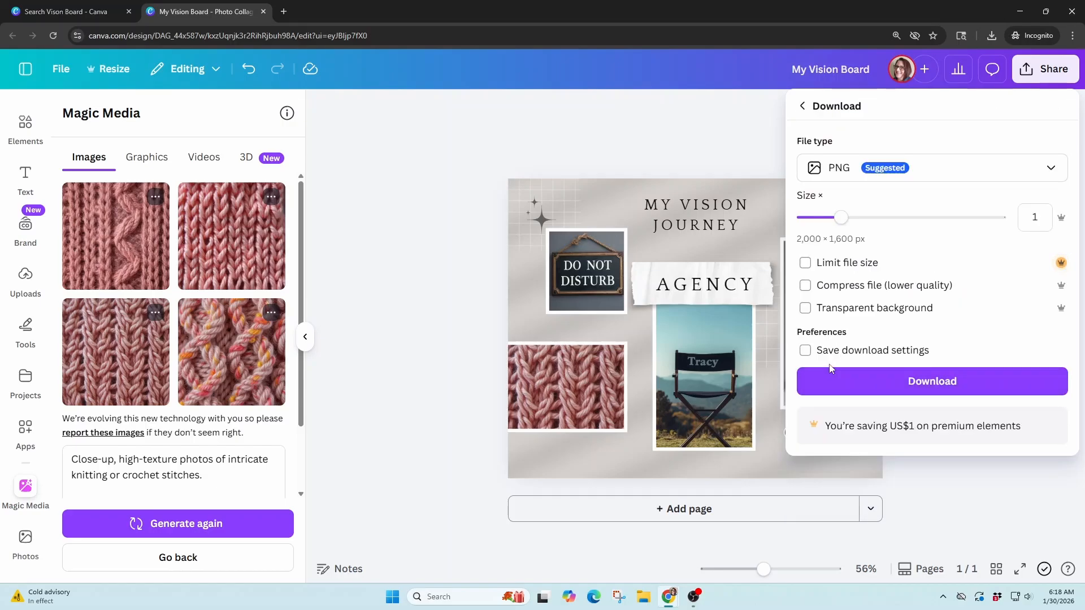
left_click(881, 176)
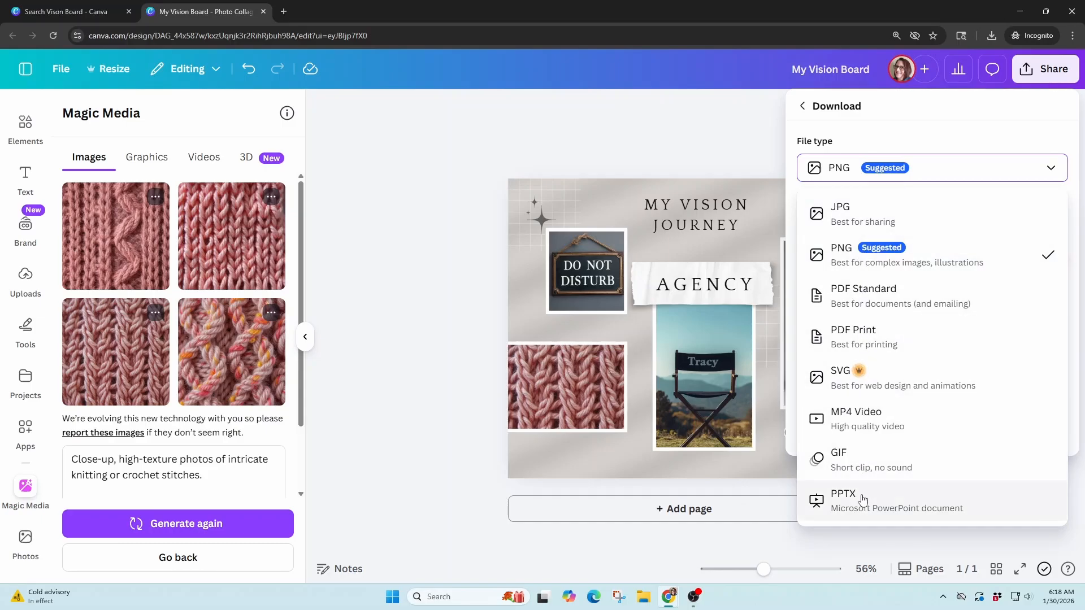
left_click(885, 263)
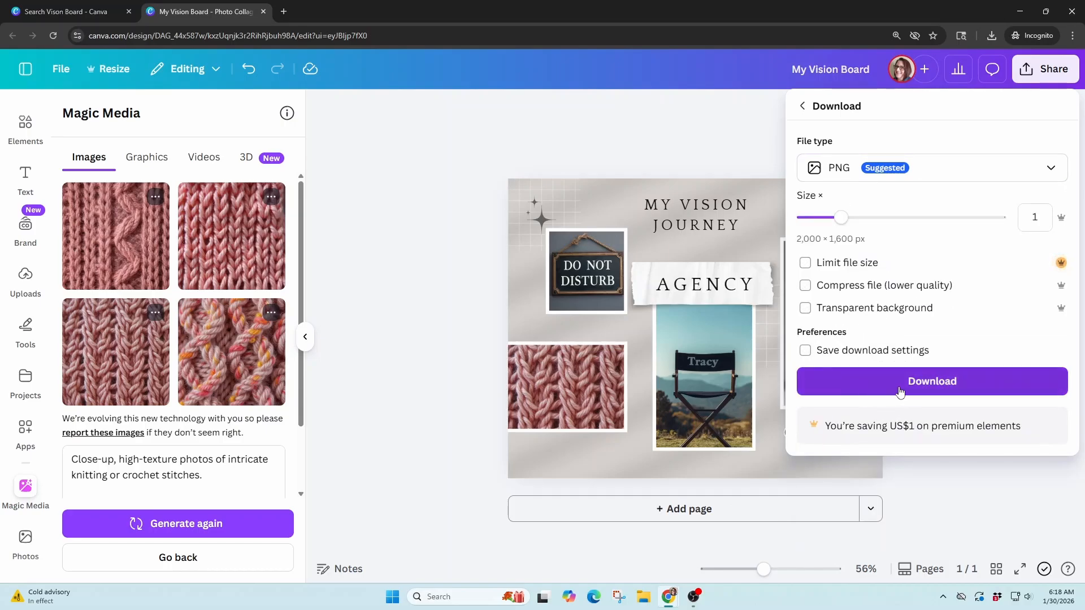
left_click(931, 390)
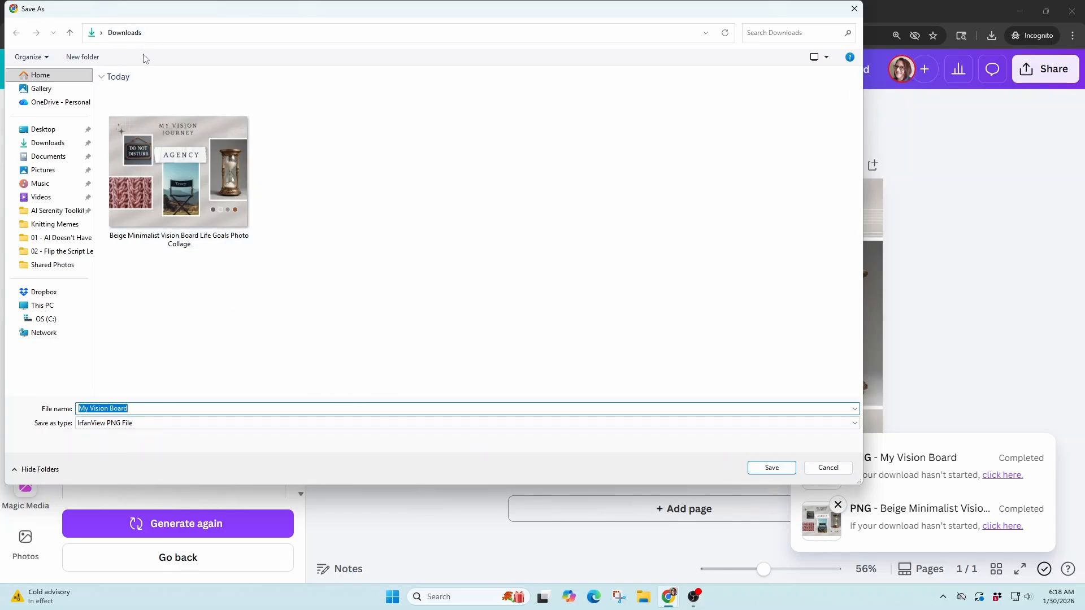
Delete the earlier Beige Minimalist Vision Board PNG from Downloads and save the new download under that same name, replacing any existing file
left_click(172, 187)
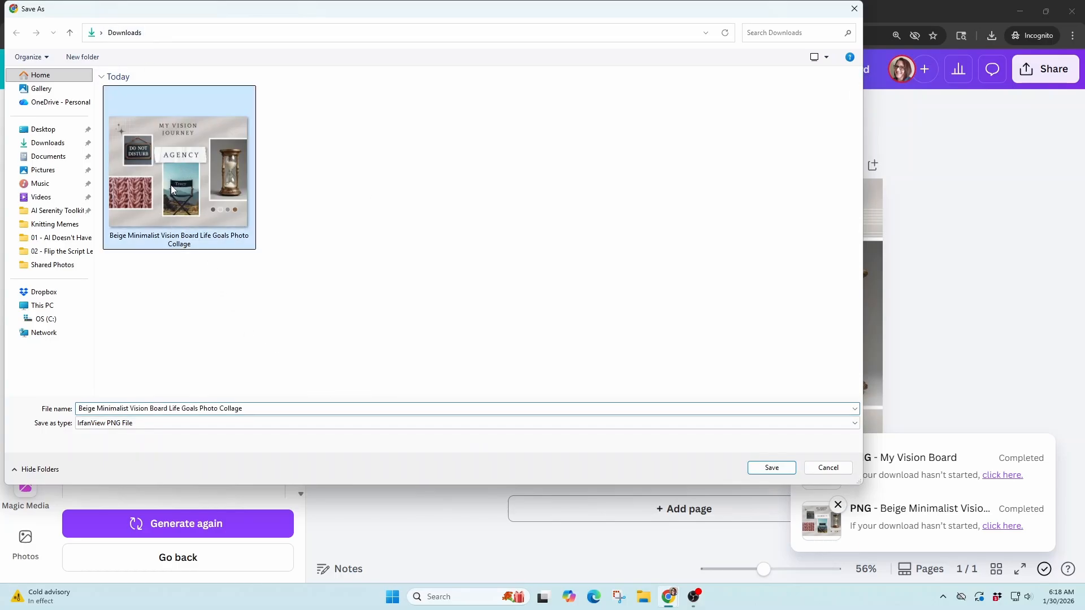
key("Delete")
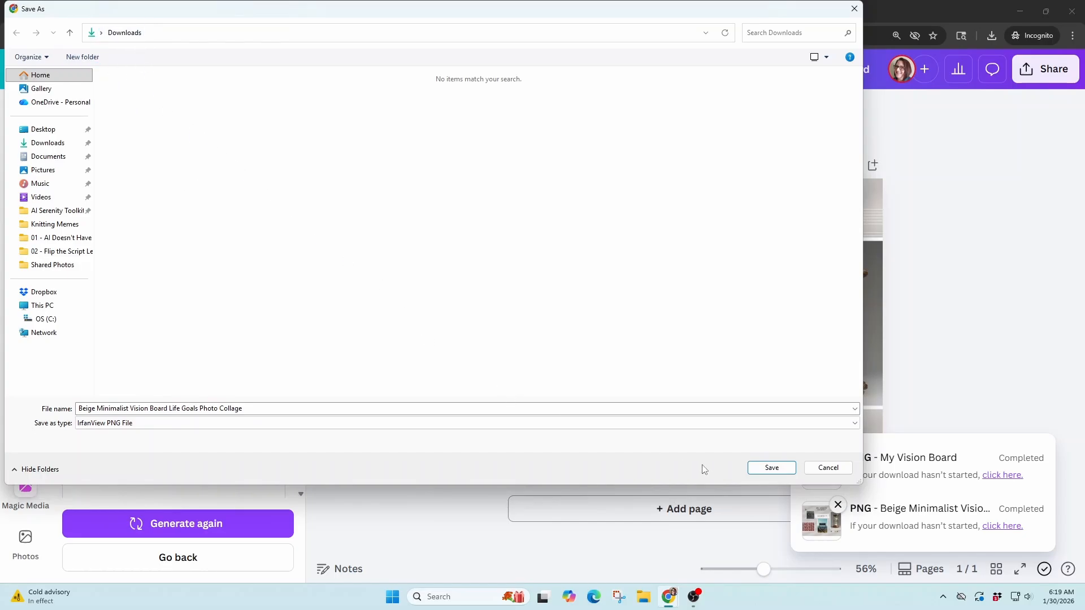
left_click(772, 468)
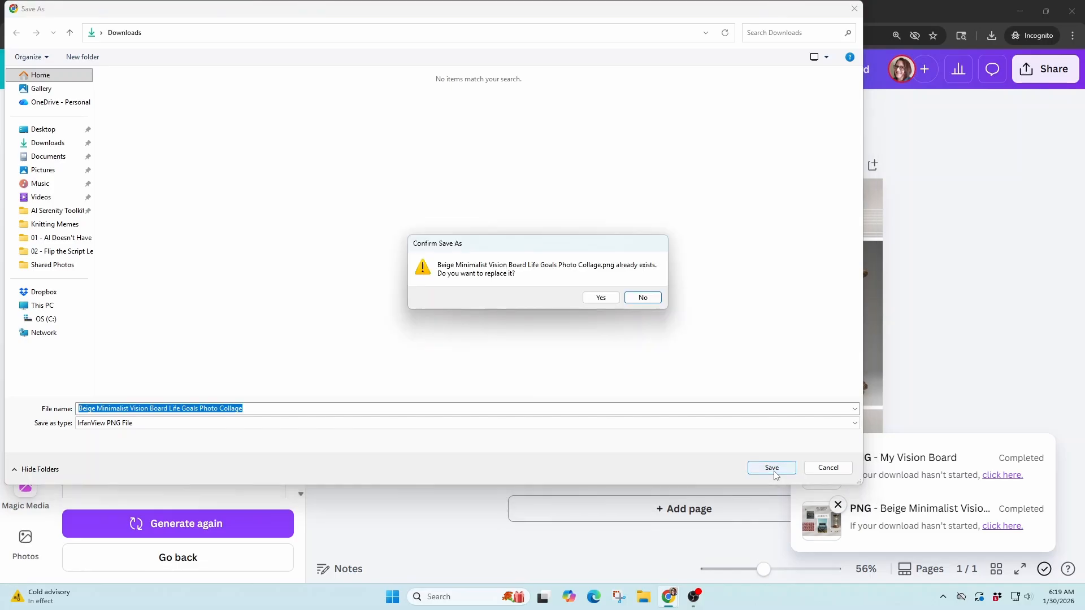
left_click(602, 298)
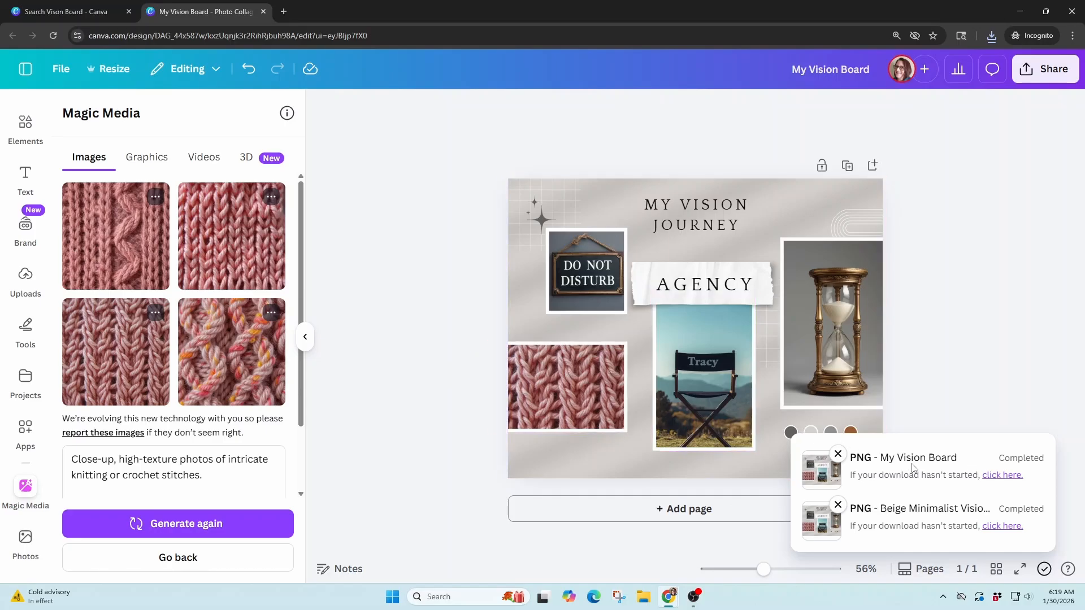
Check the browser's recent download history and save the design's current changes
left_click(992, 40)
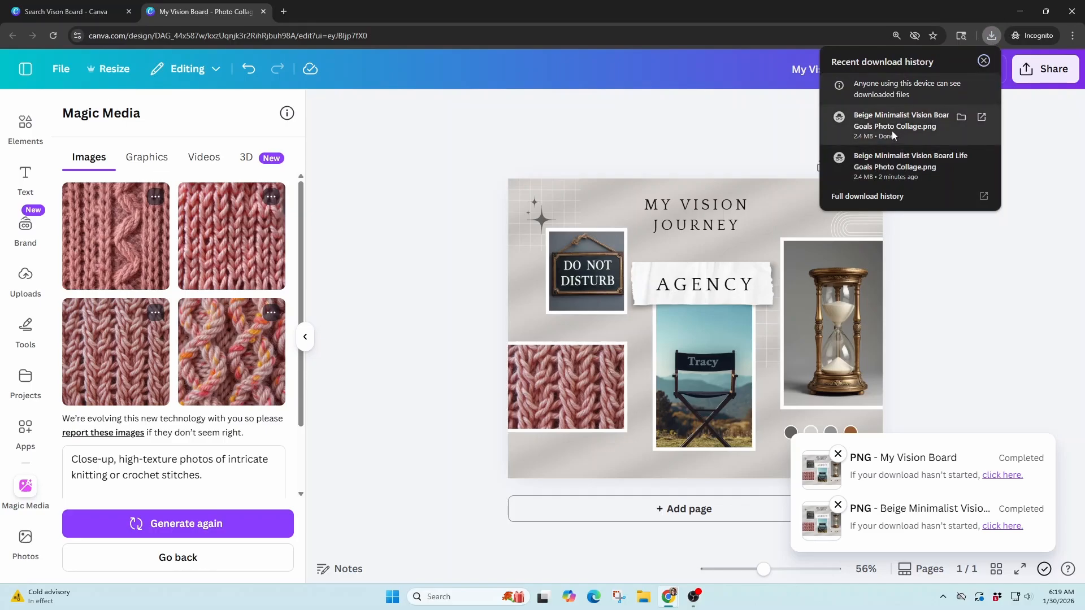
left_click(731, 137)
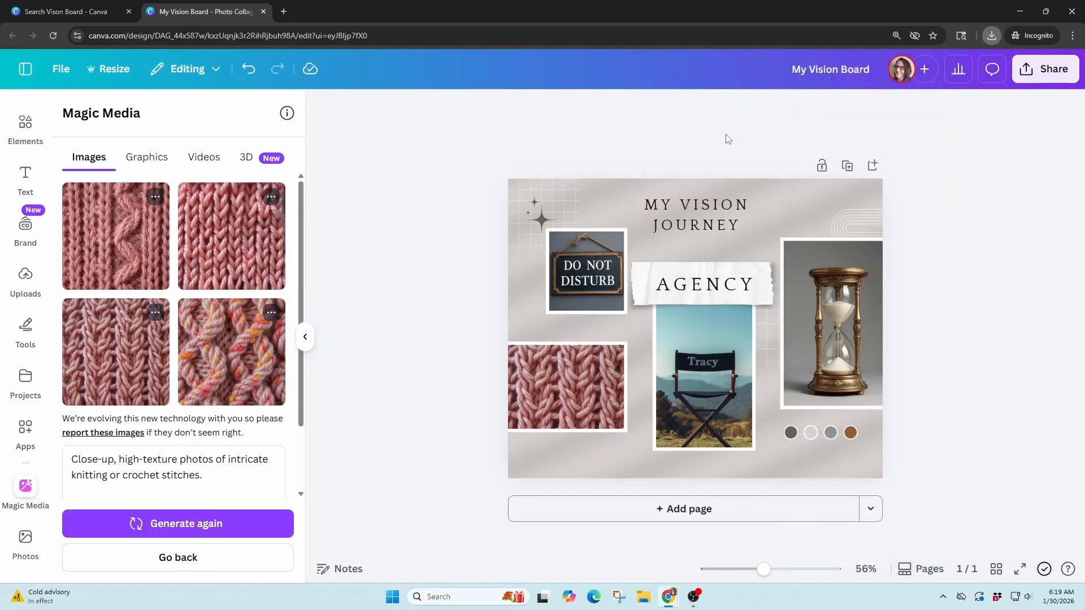
left_click(70, 73)
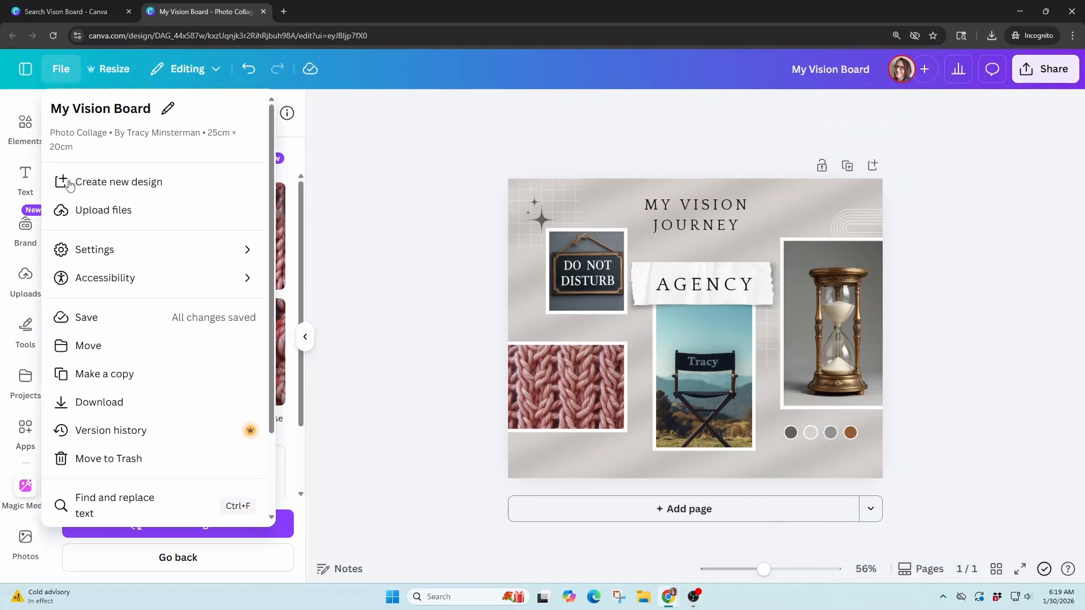
left_click(88, 323)
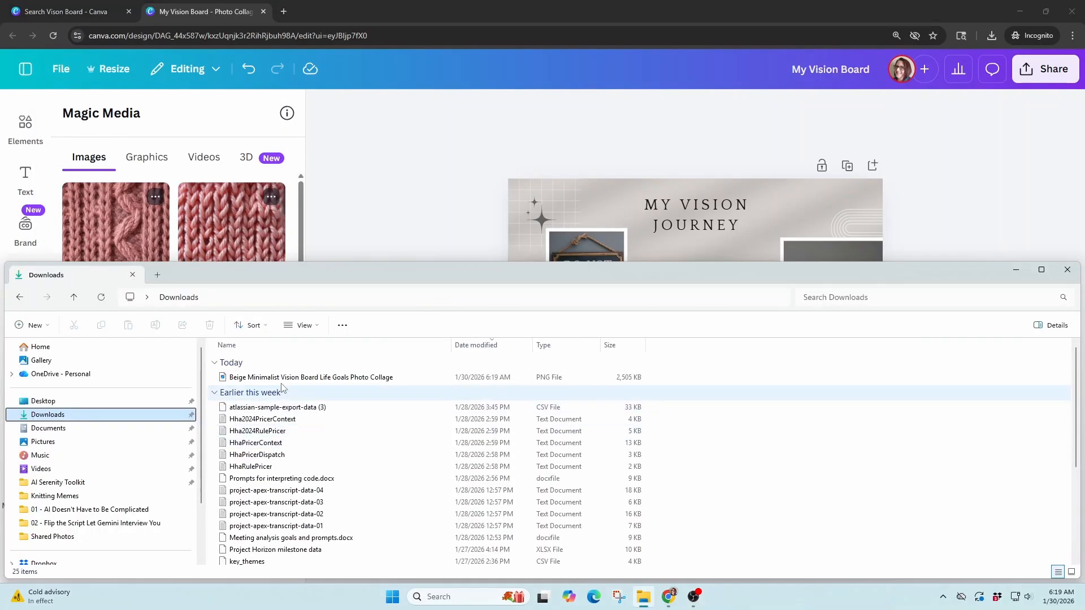
Delete the file Beige Minimalist Vision Board Life Goals Photo Collage from the Downloads folder and return to the design
left_click(282, 379)
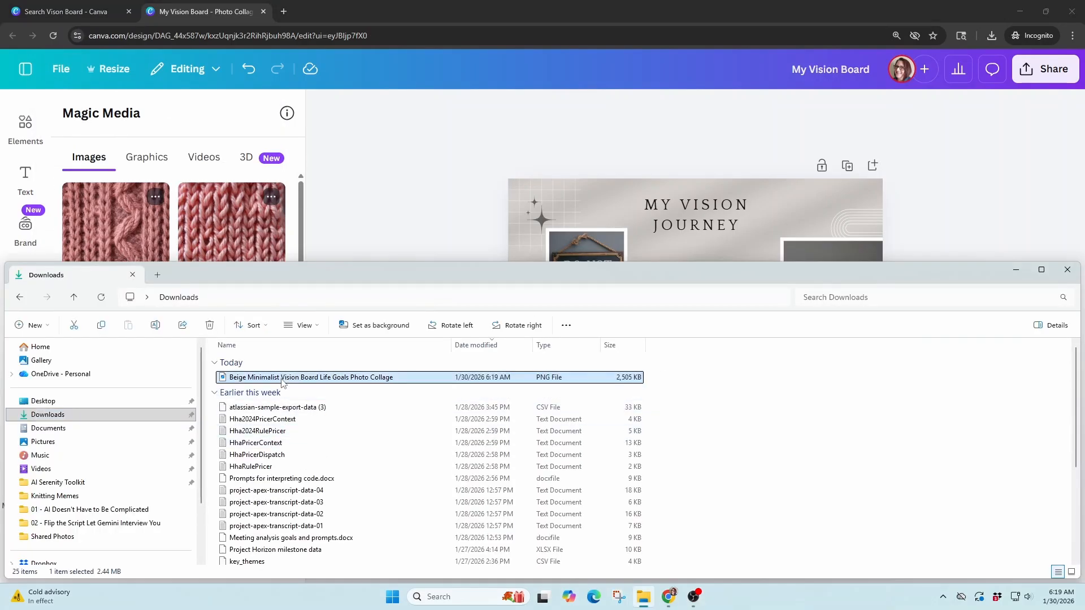
key("Delete")
left_click(459, 174)
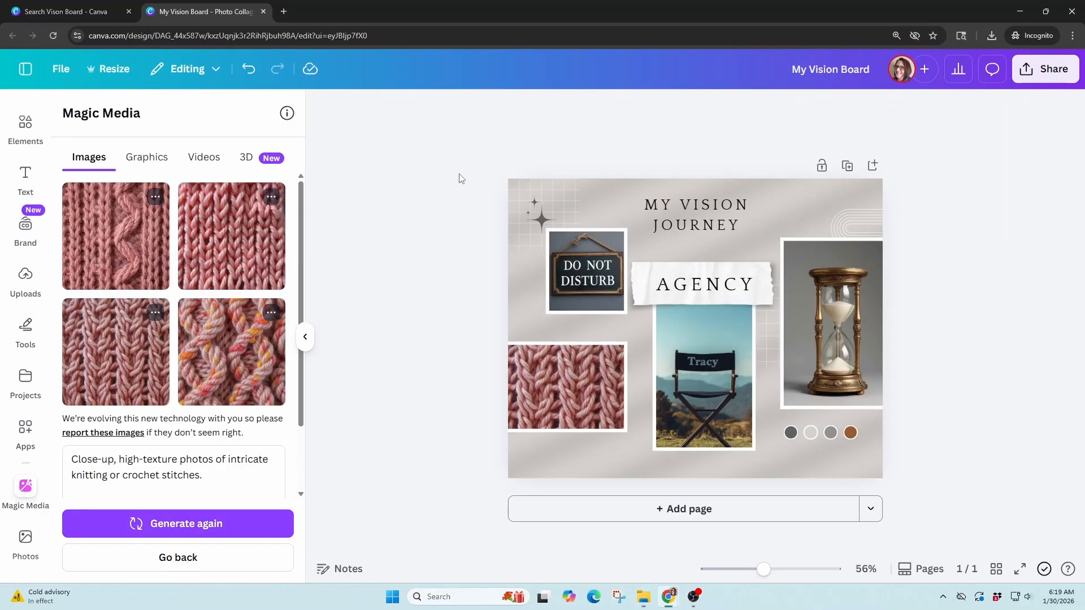
View the downloaded My Vision Board.png in the photo viewer and close it
left_click(885, 96)
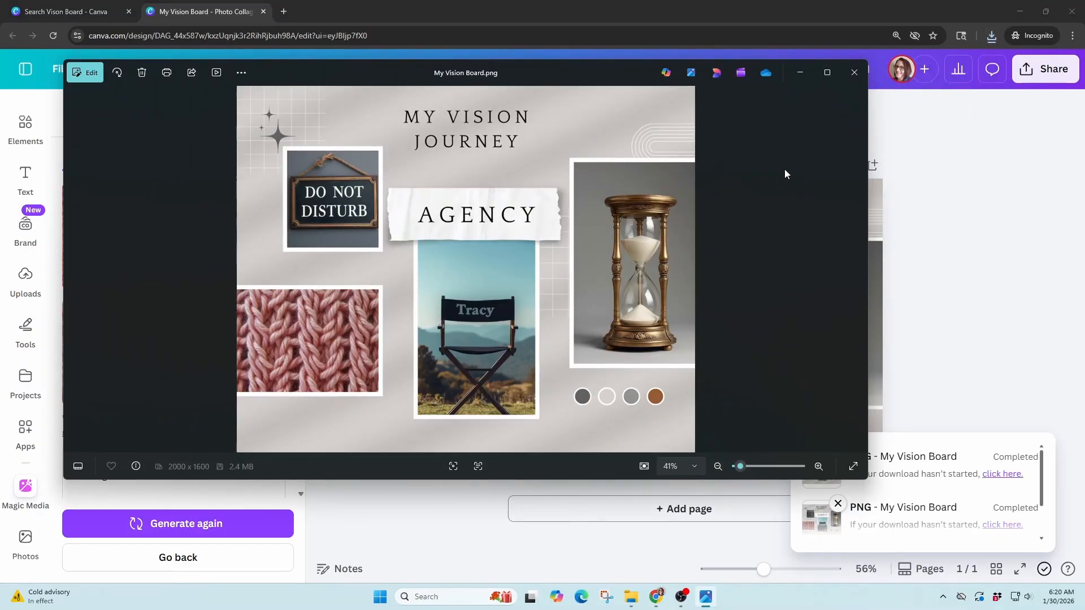
left_click(853, 73)
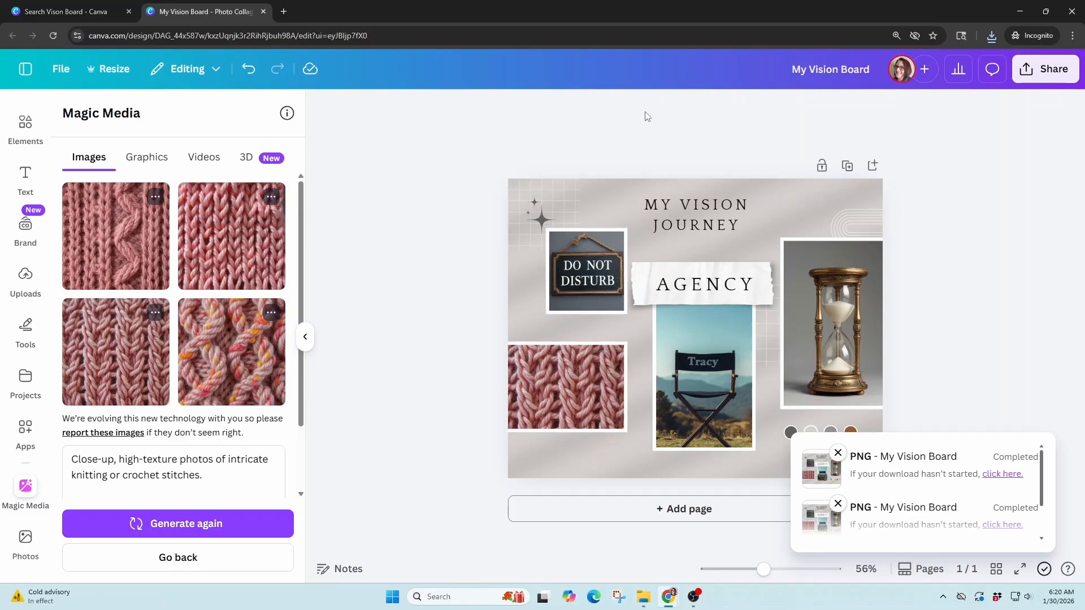
Switch to Windows Settings by searching for Display settings, and open the Personalization page for the desktop background
left_click(438, 597)
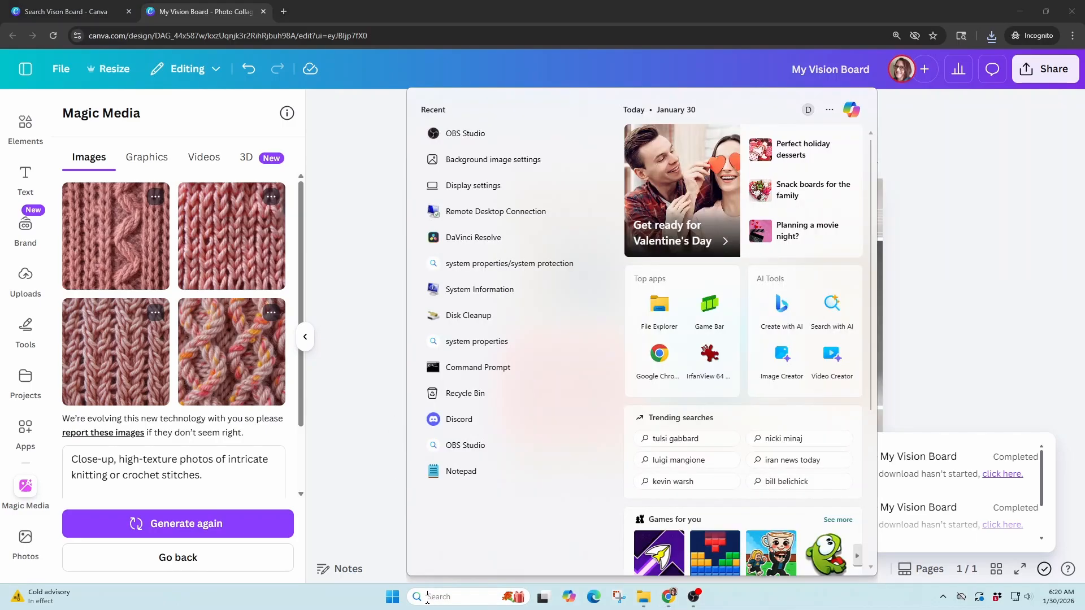
type("Display settings")
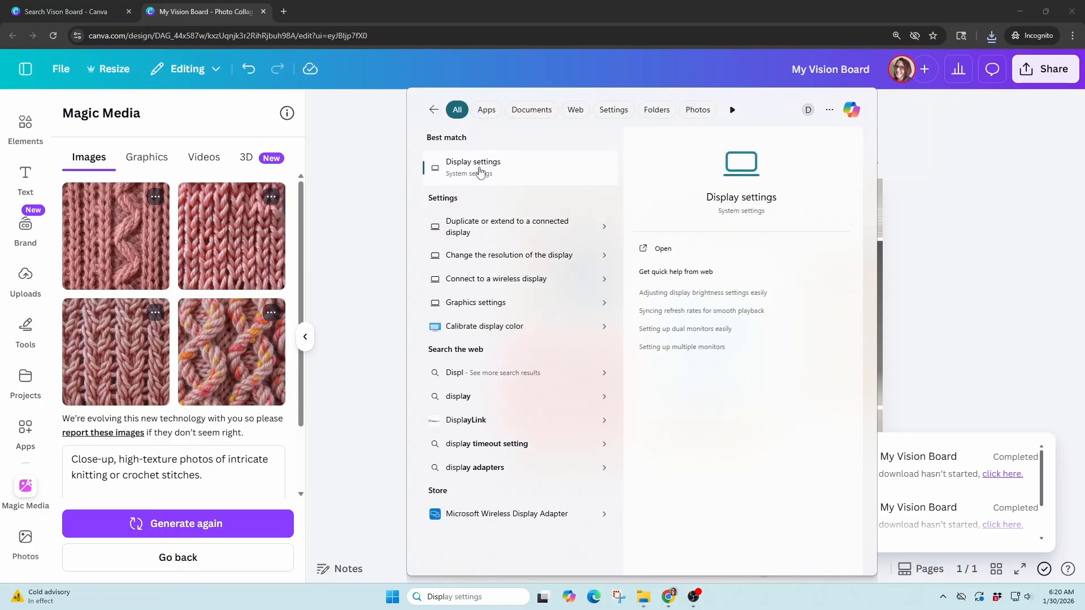
left_click(478, 168)
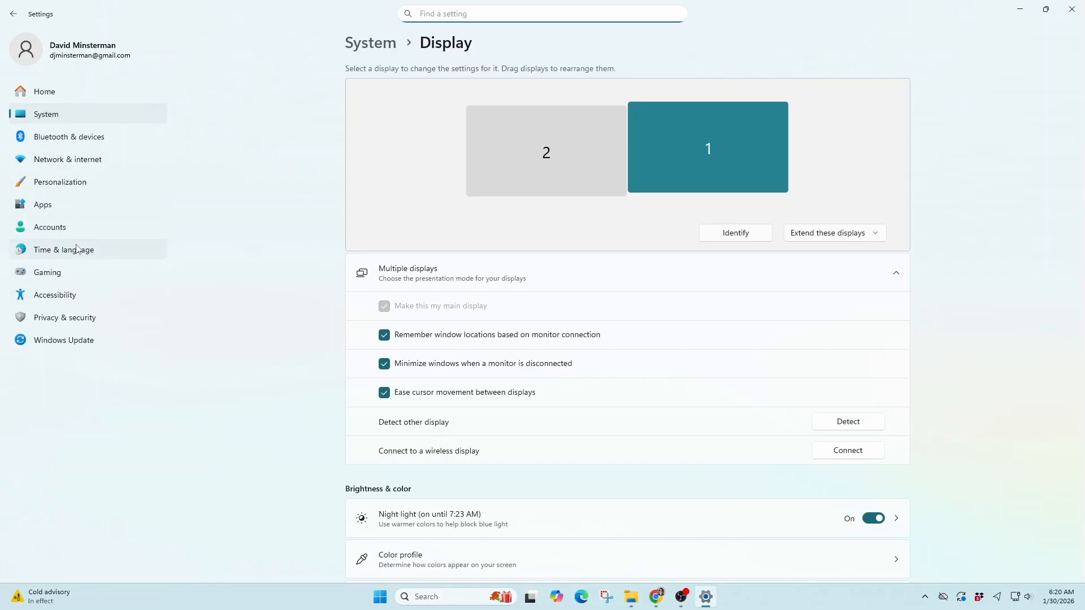
left_click(78, 192)
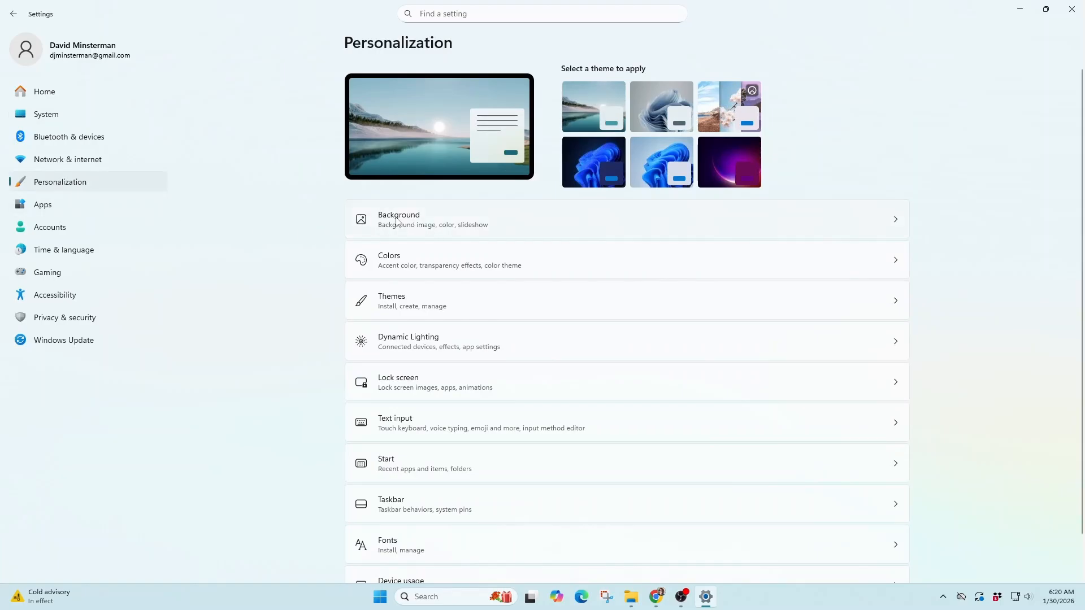
left_click(424, 222)
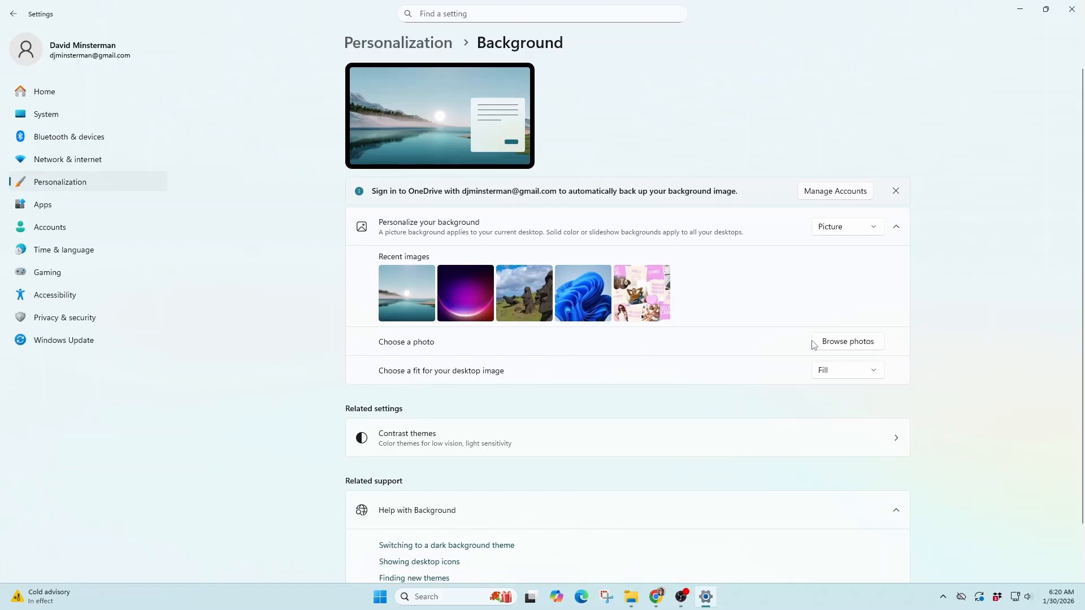
Set the My Vision Board picture from the Downloads folder as the desktop background
left_click(842, 342)
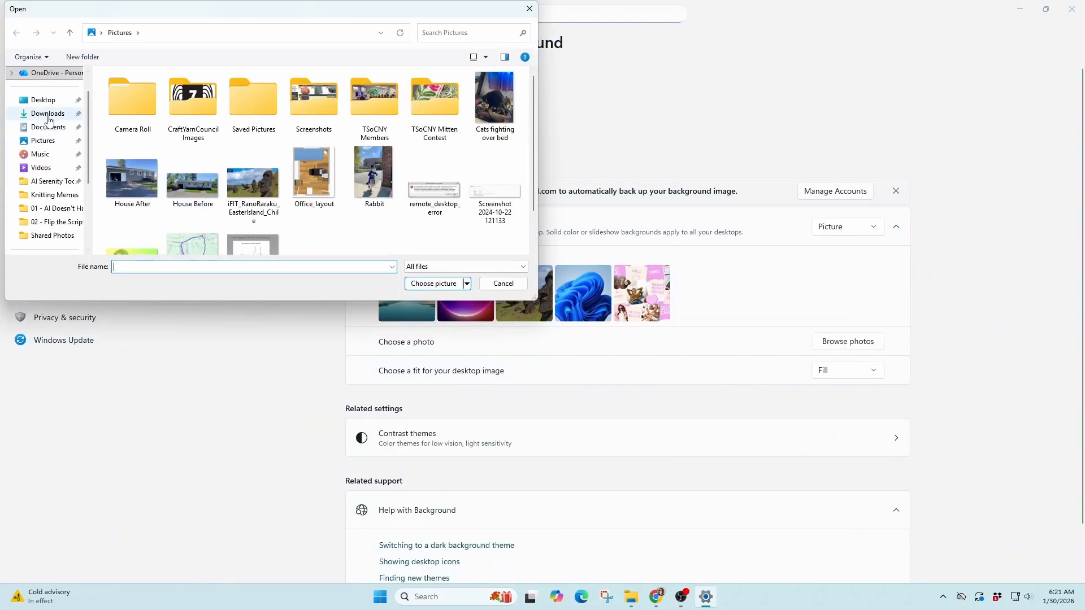
left_click(49, 118)
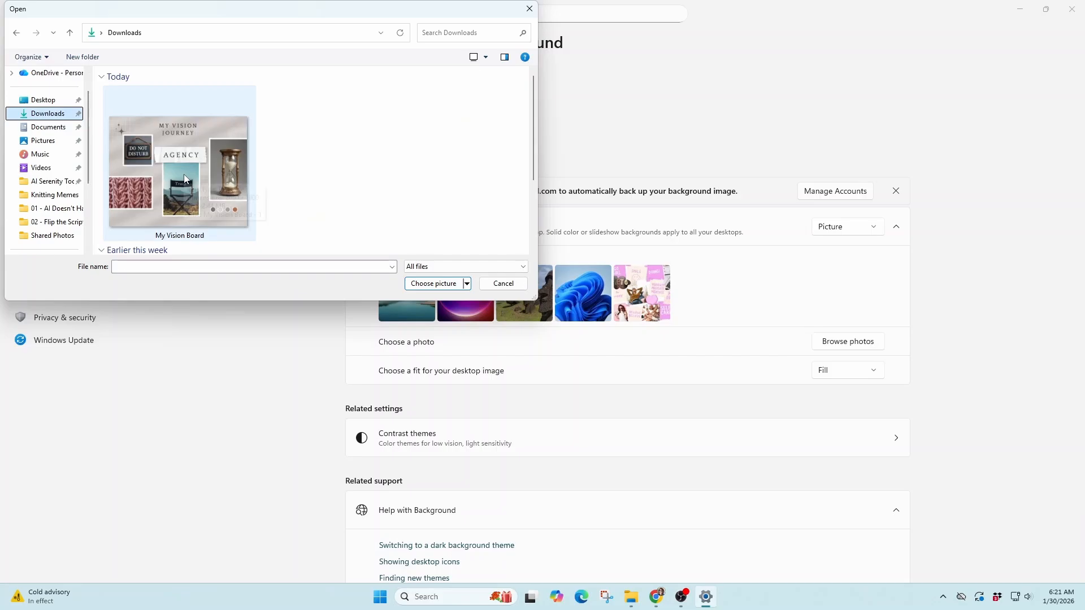
left_click(184, 178)
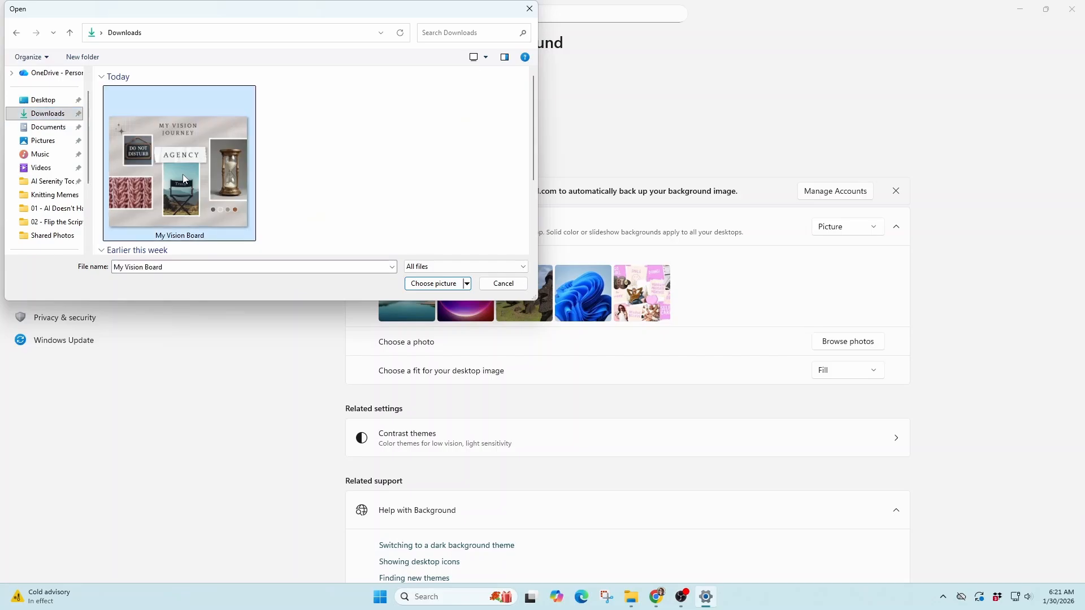
left_click(434, 283)
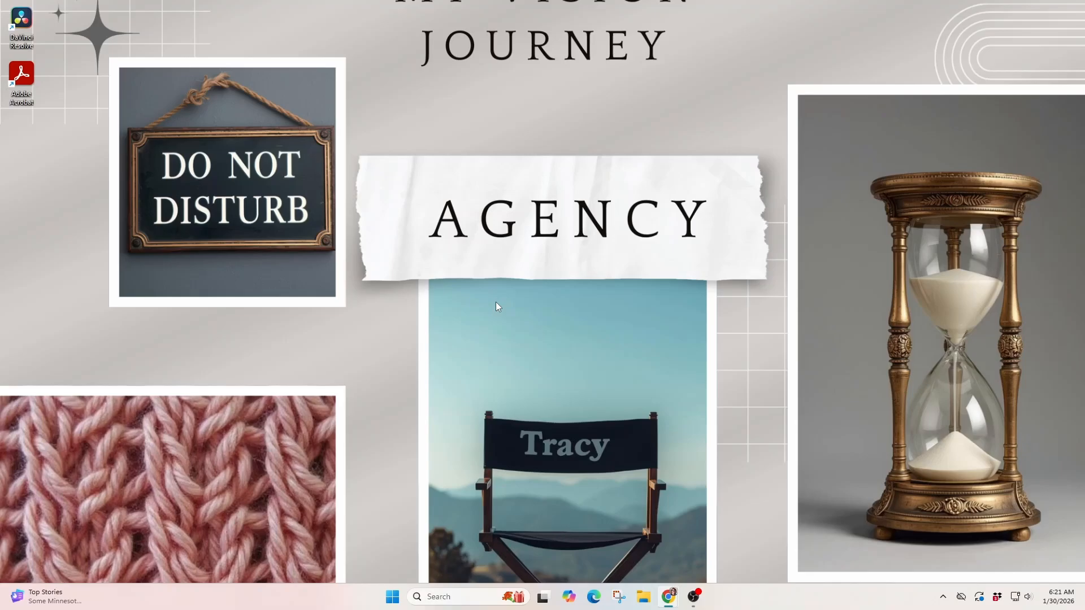
scroll(478, 304, "down", 2)
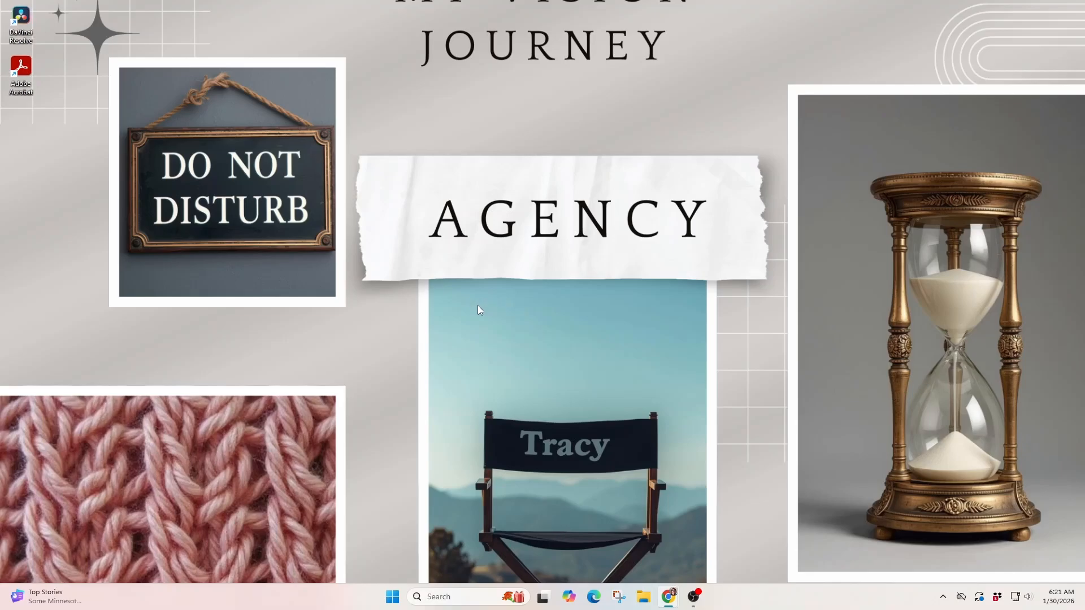
scroll(477, 305, "up", 1)
scroll(477, 306, "up", 1)
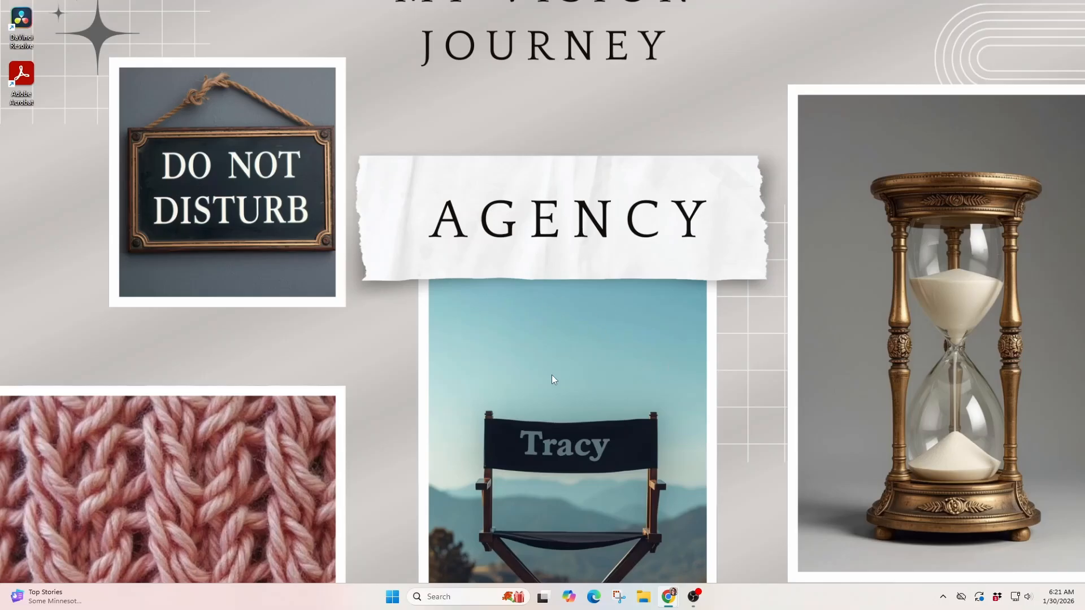
Reopen the Windows desktop background settings and set the desktop image's fit to Fit
left_click(452, 597)
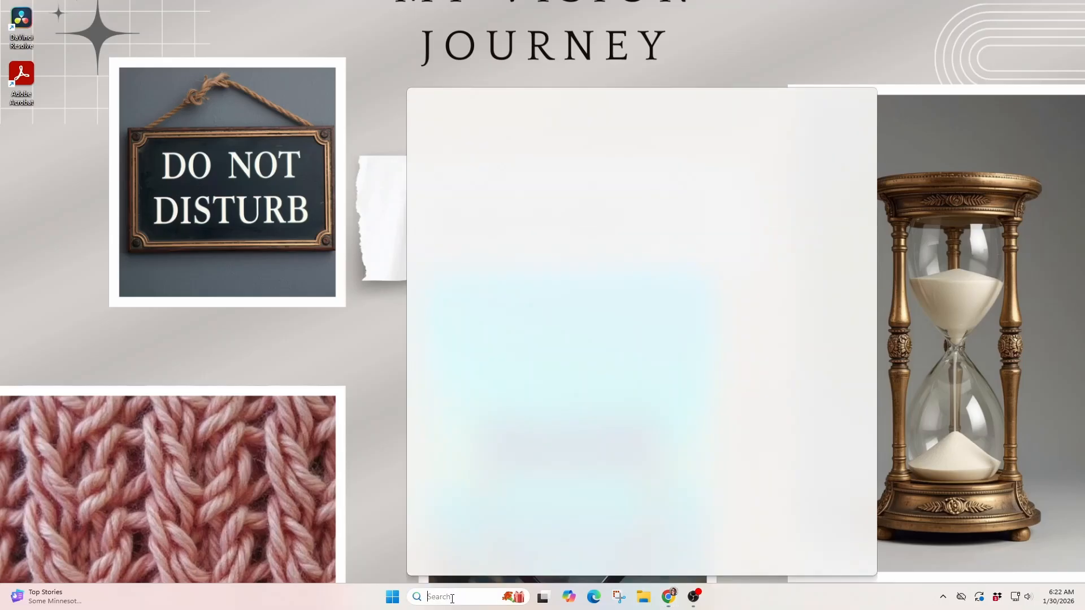
left_click(484, 136)
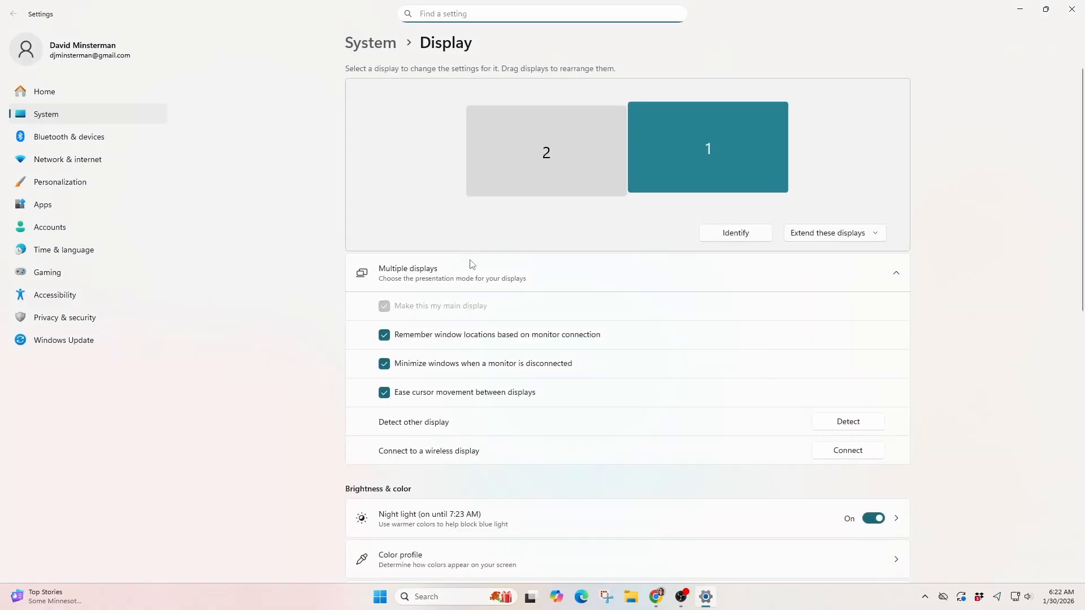
left_click(71, 183)
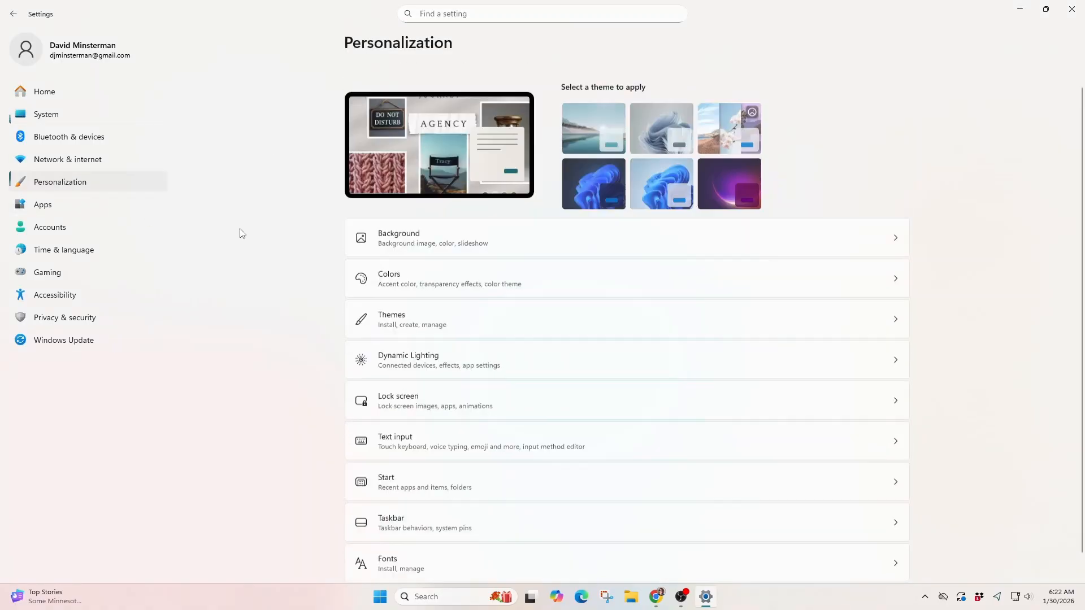
left_click(466, 229)
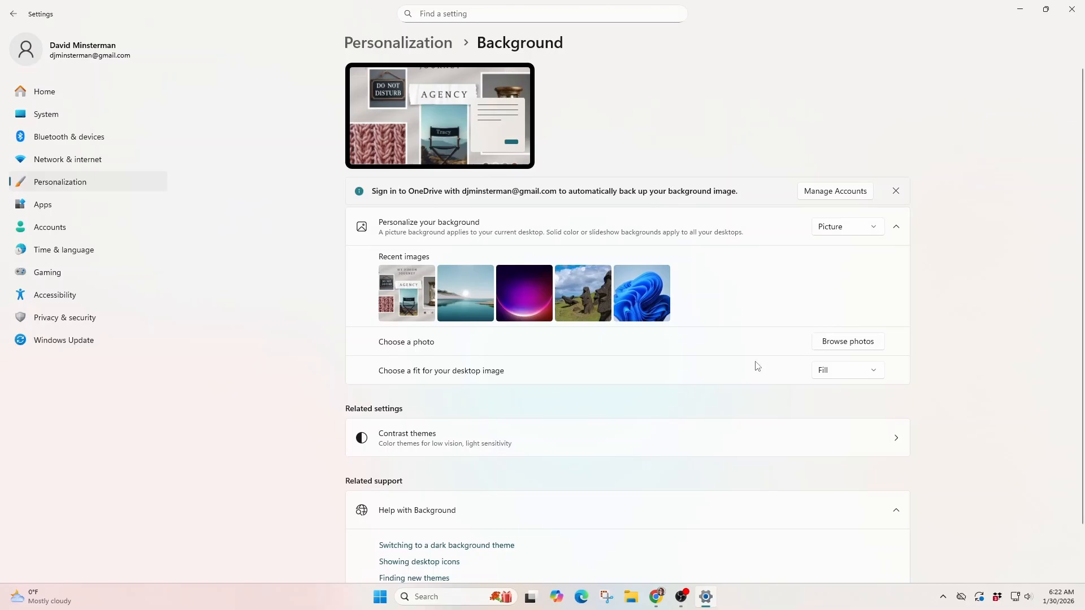
left_click(853, 376)
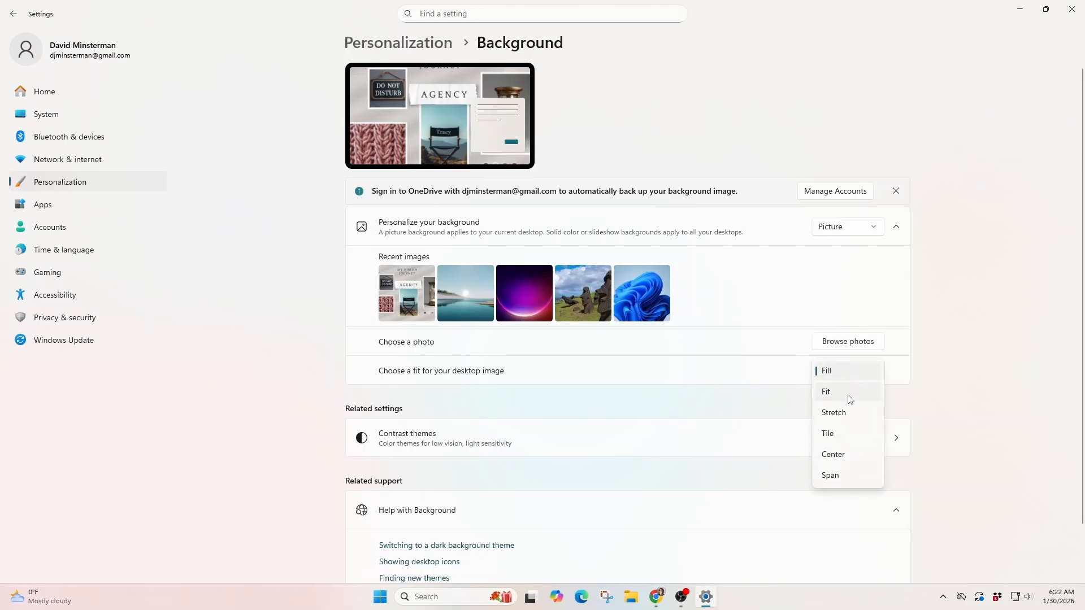
left_click(843, 401)
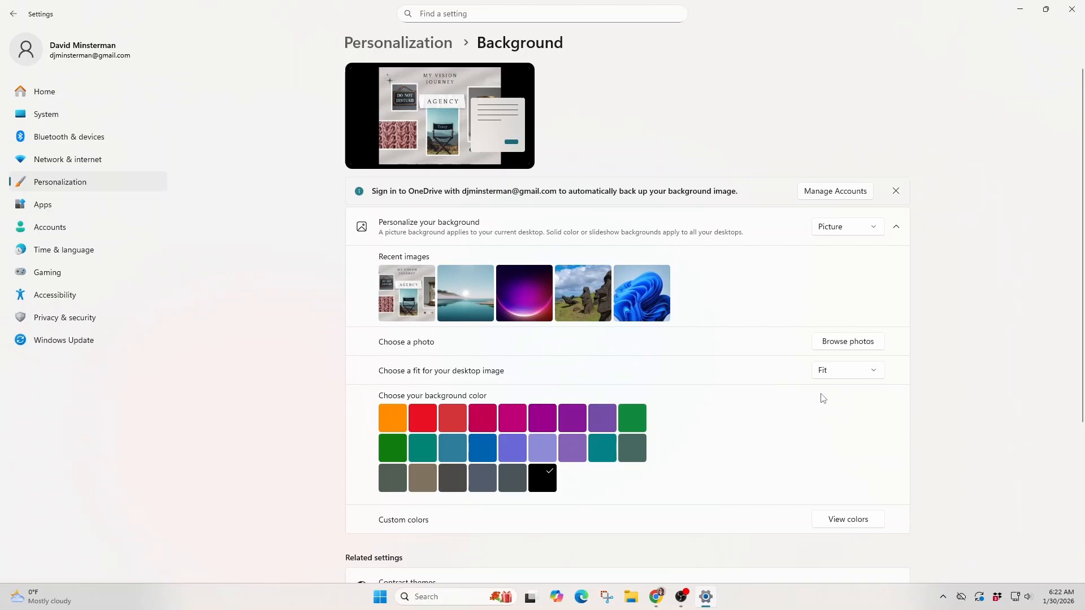
Try the Stretch, Tile, Center and Span fit options one after another for the desktop background image
left_click(868, 377)
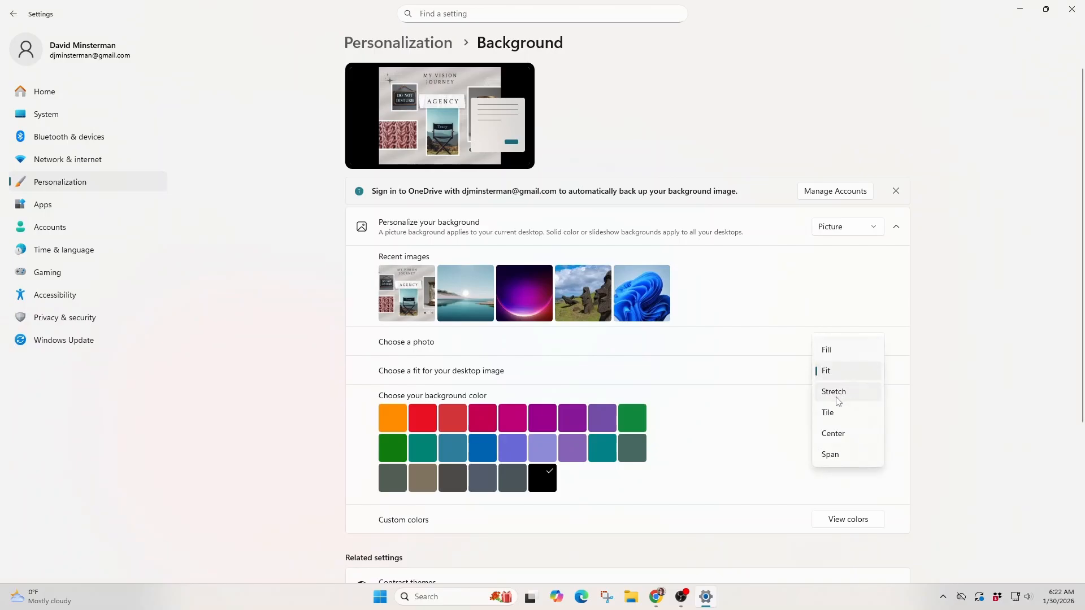
left_click(838, 402)
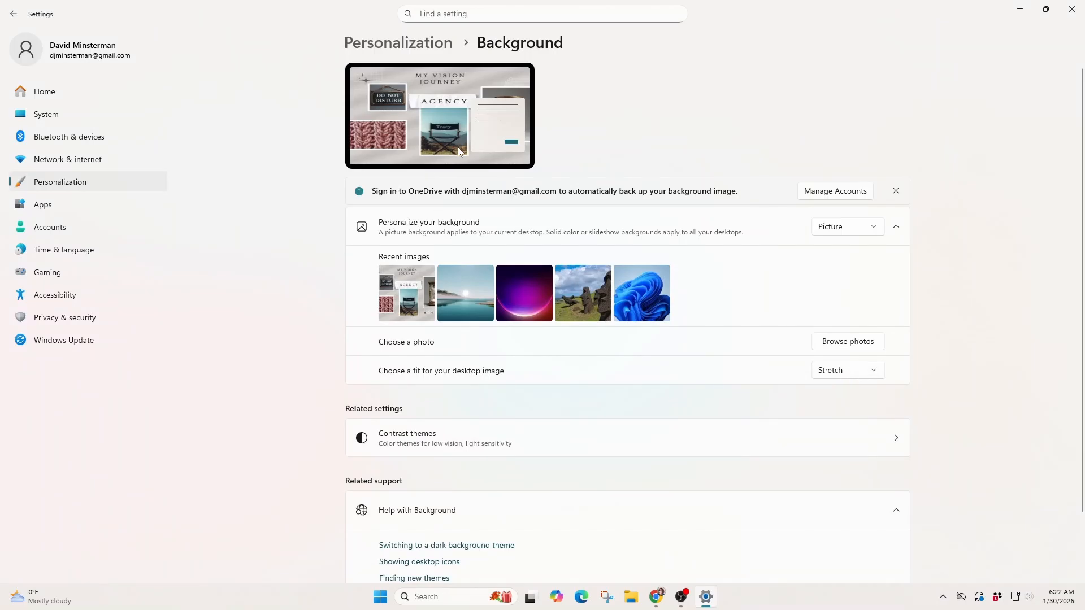
left_click(860, 375)
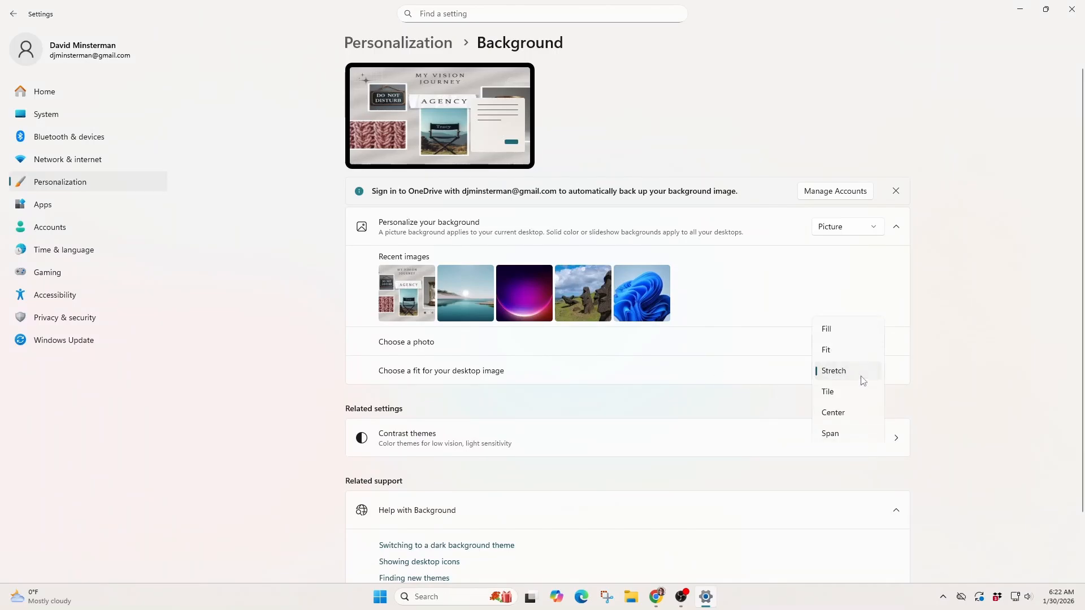
left_click(840, 402)
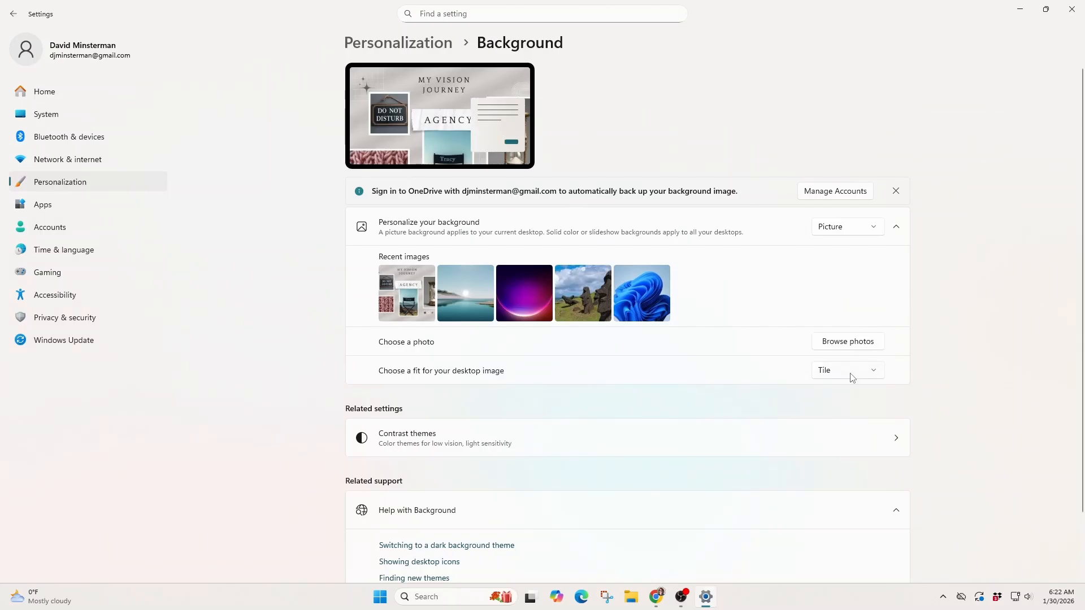
left_click(867, 371)
left_click(844, 399)
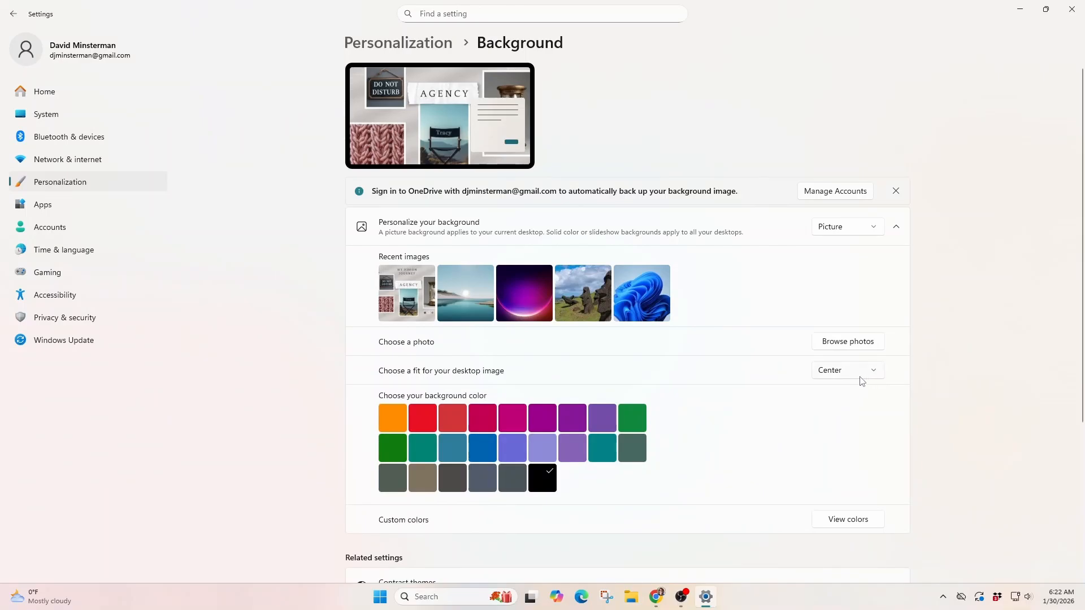
left_click(862, 382)
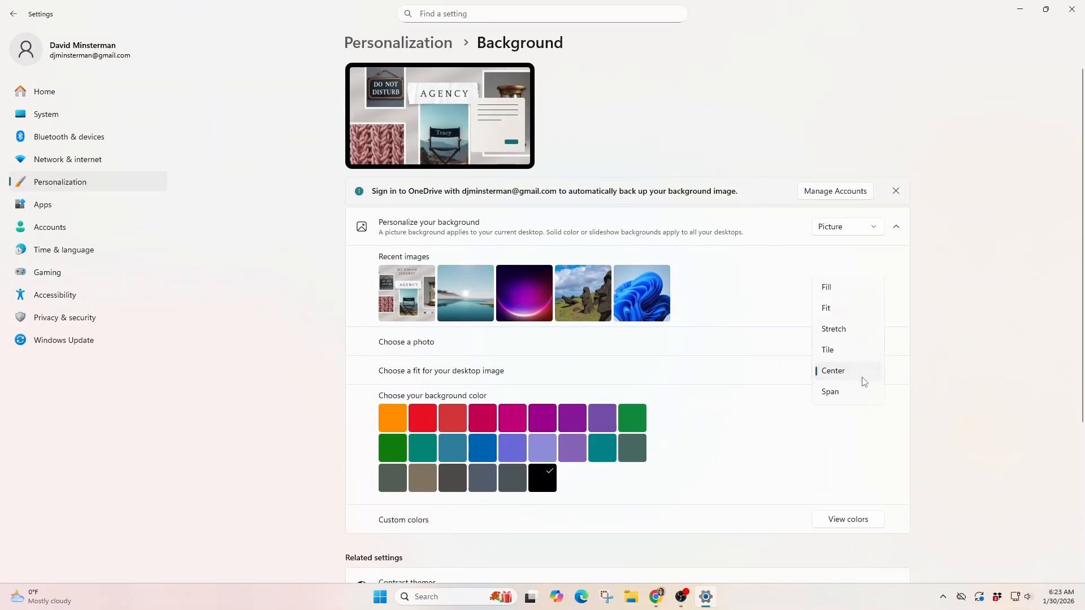
left_click(835, 402)
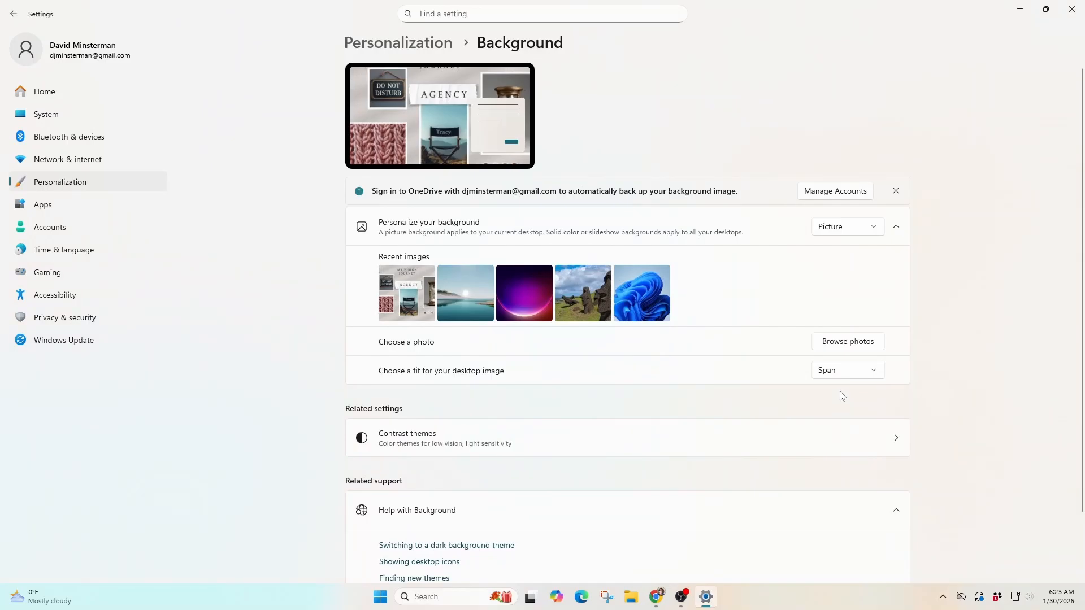
Set the desktop image's fit back to Fit and close the Settings window to show the desktop
left_click(865, 373)
left_click(826, 287)
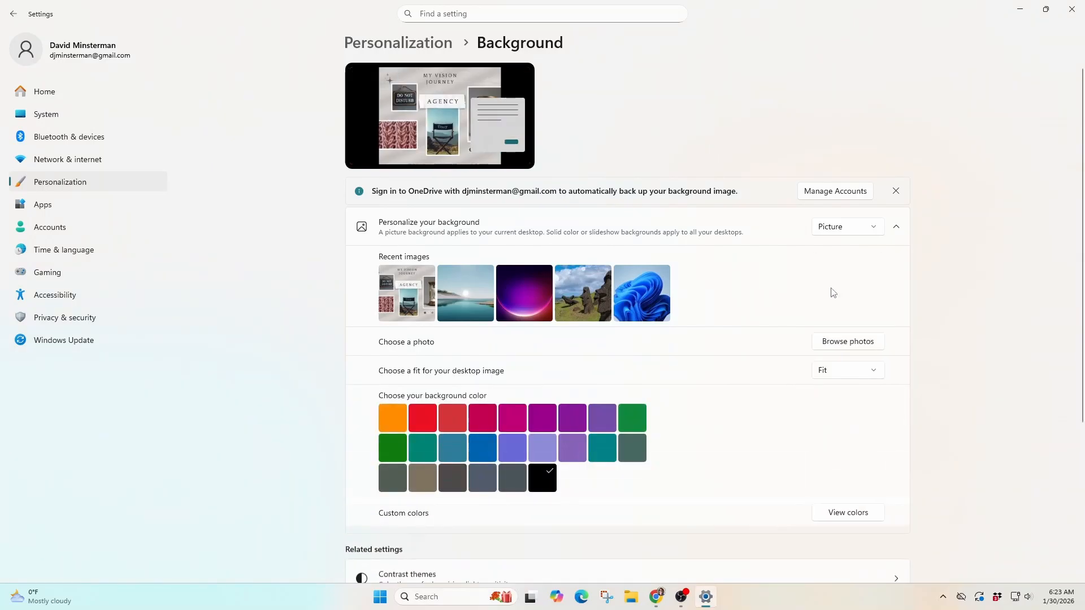
key("alt+F4")
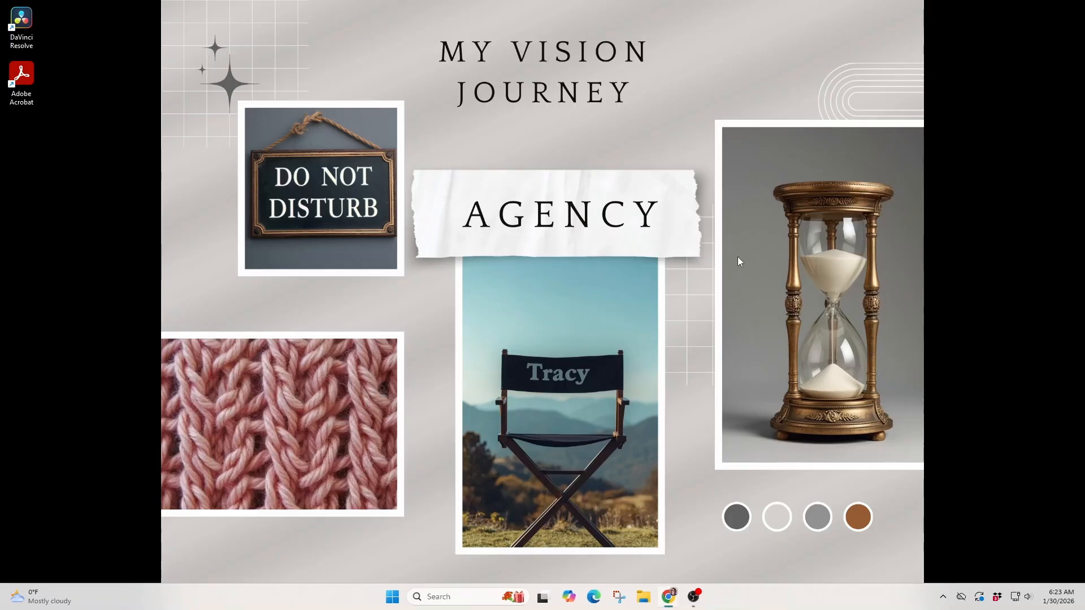